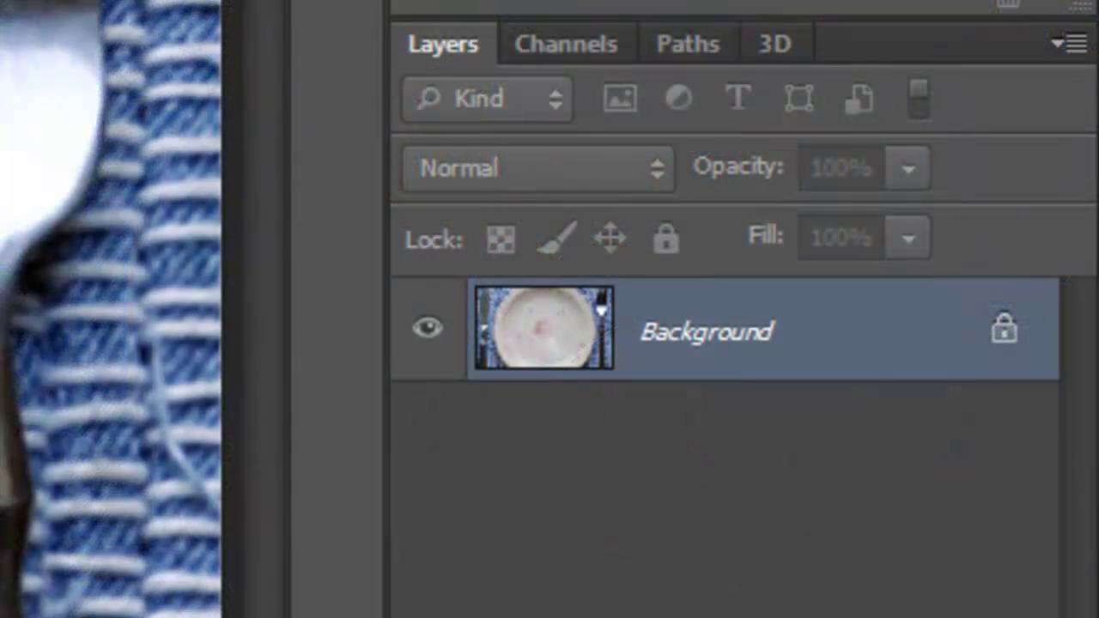
Duplicate the plate photo onto a new layer named BASE.
key(ctrl+j)
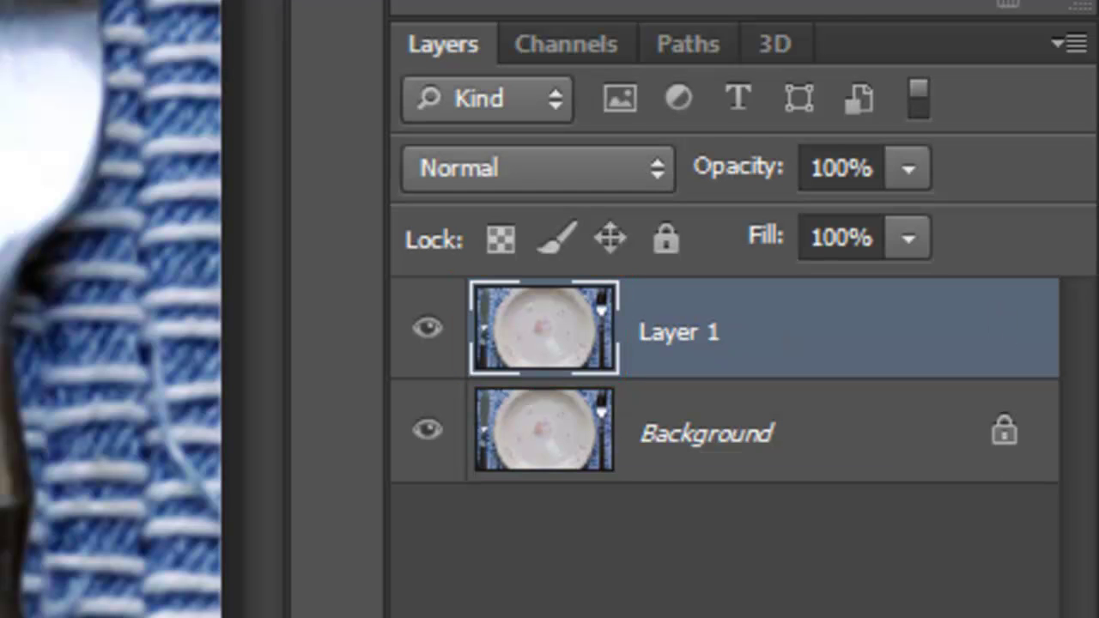
double_click(636, 333)
text(BASE)
key(Return)
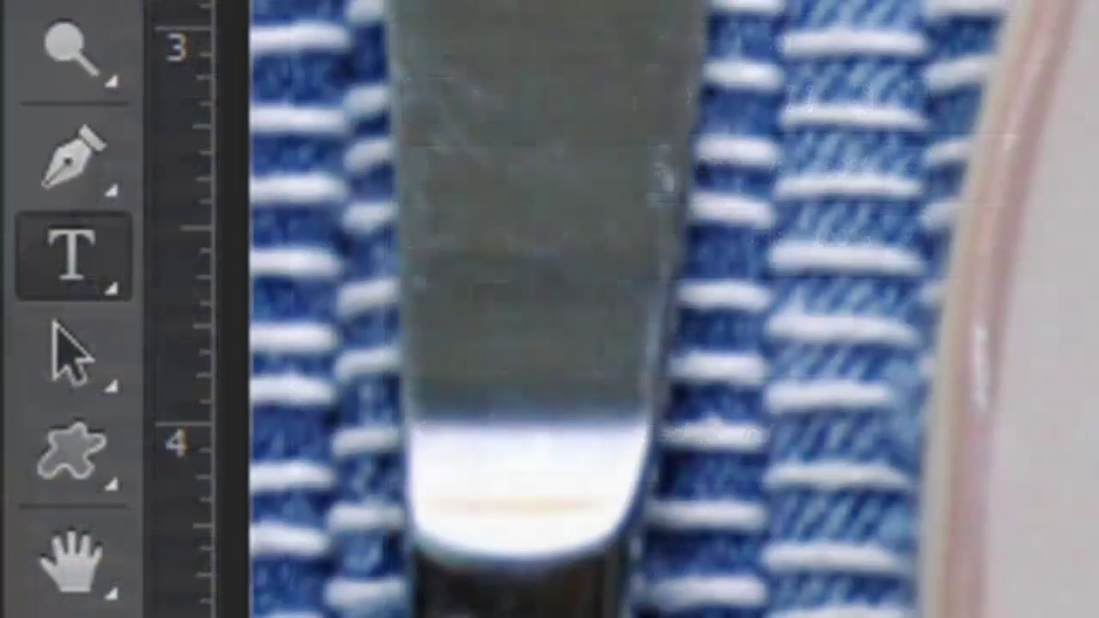
Choose the Horizontal Type Tool and show the Character and Paragraph panels.
right_click(74, 253)
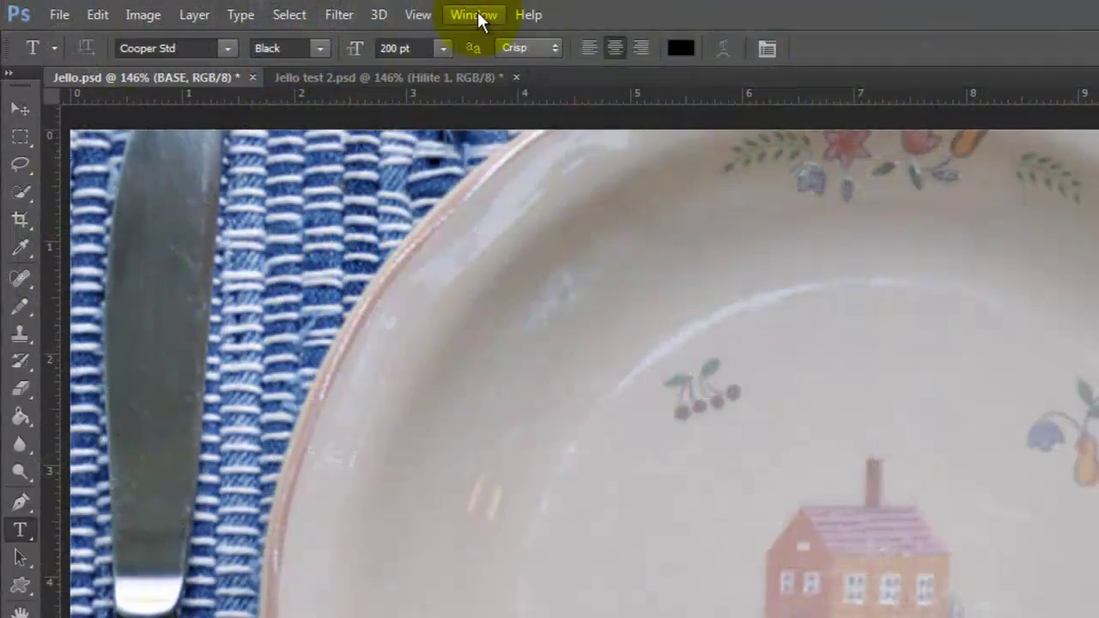
click(474, 15)
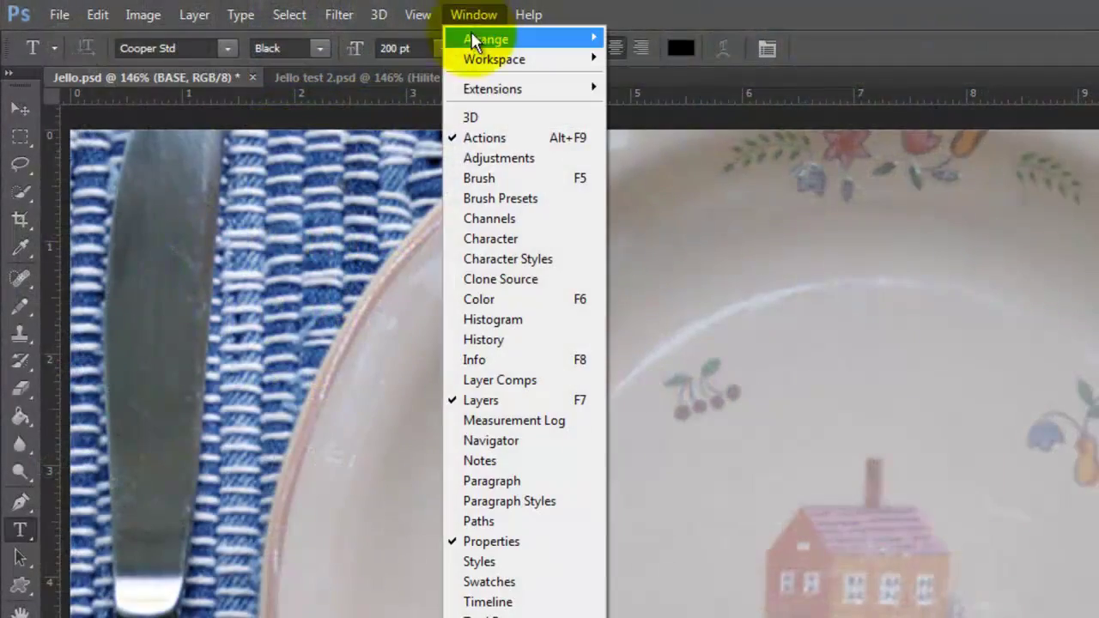
click(491, 244)
click(475, 14)
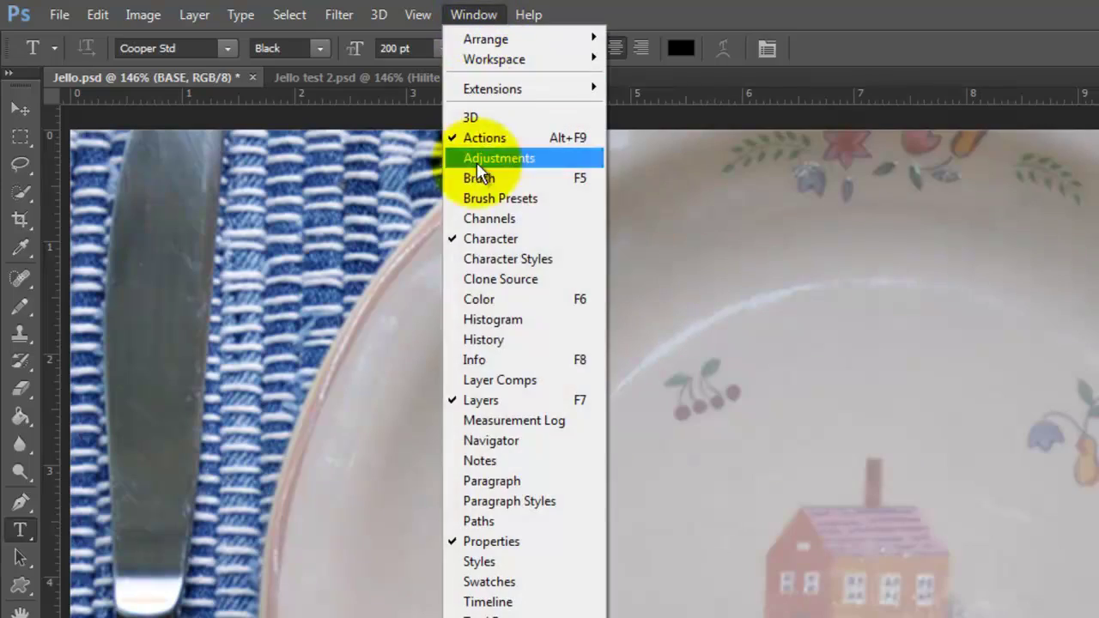
click(485, 480)
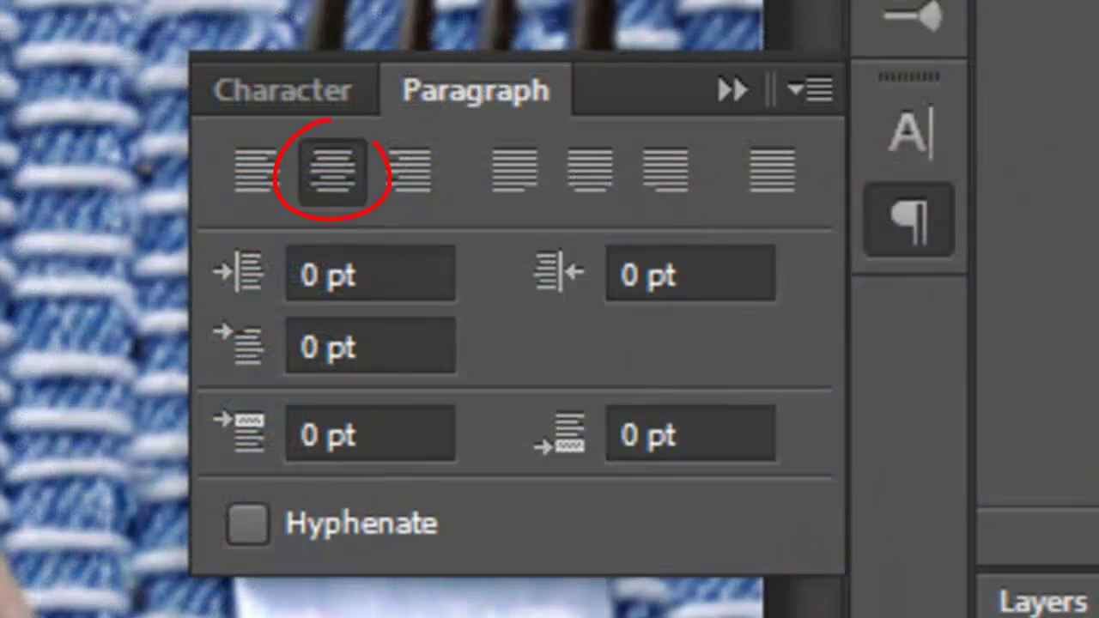
Type 'Joe' and 'Sally' on two lines from the Character settings.
click(274, 101)
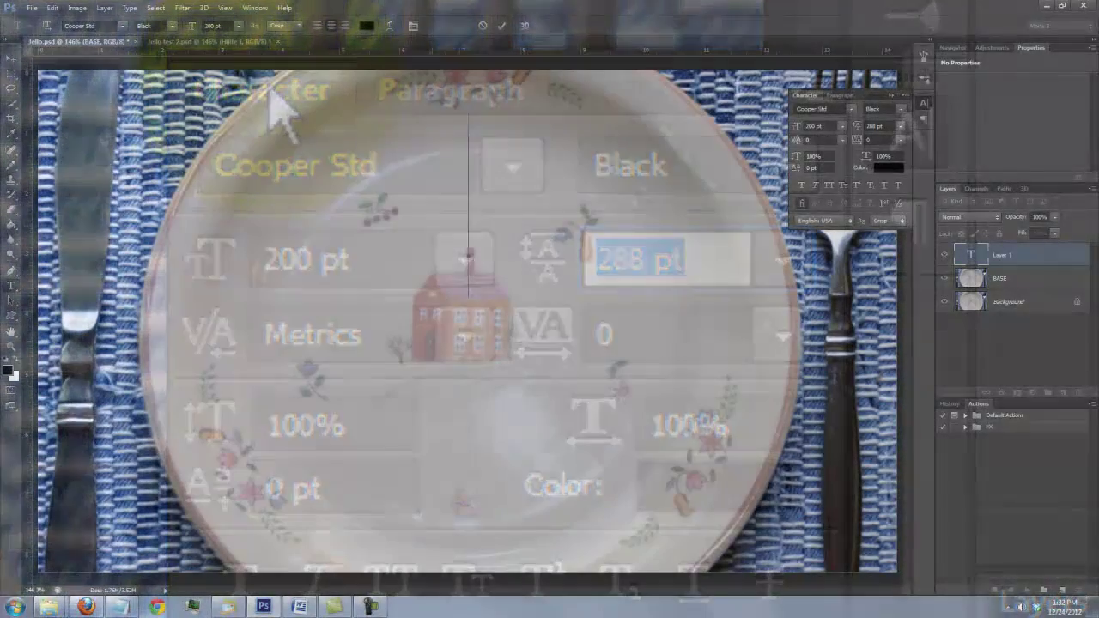
text(Joe)
key(Return)
text(Sally)
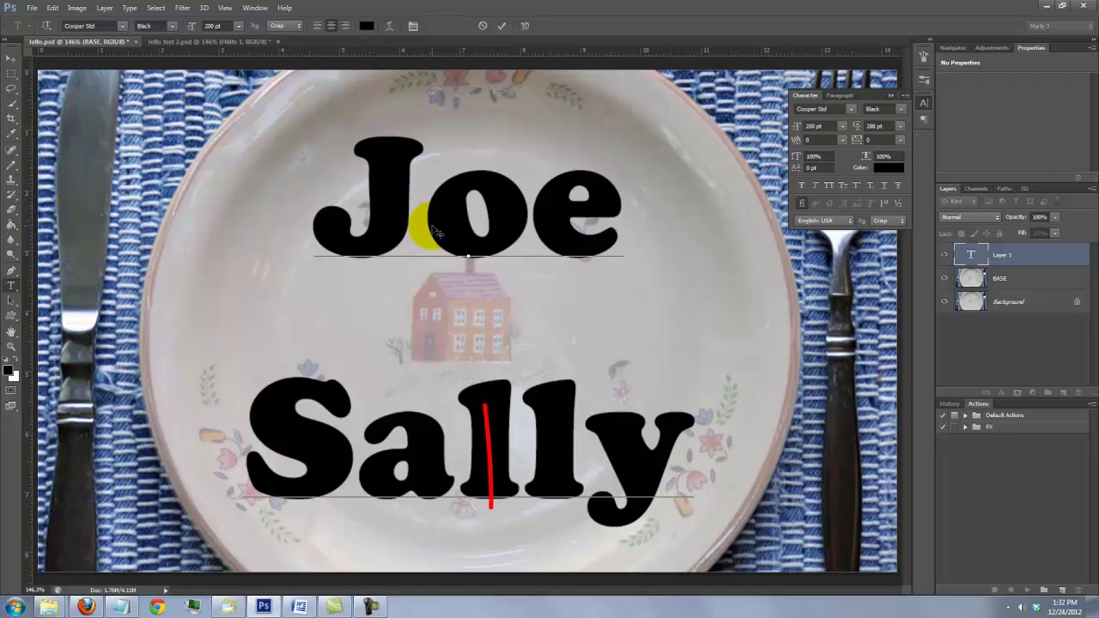
Select 'Sally' and set its leading to about 292 pt.
drag(694, 441, 208, 412)
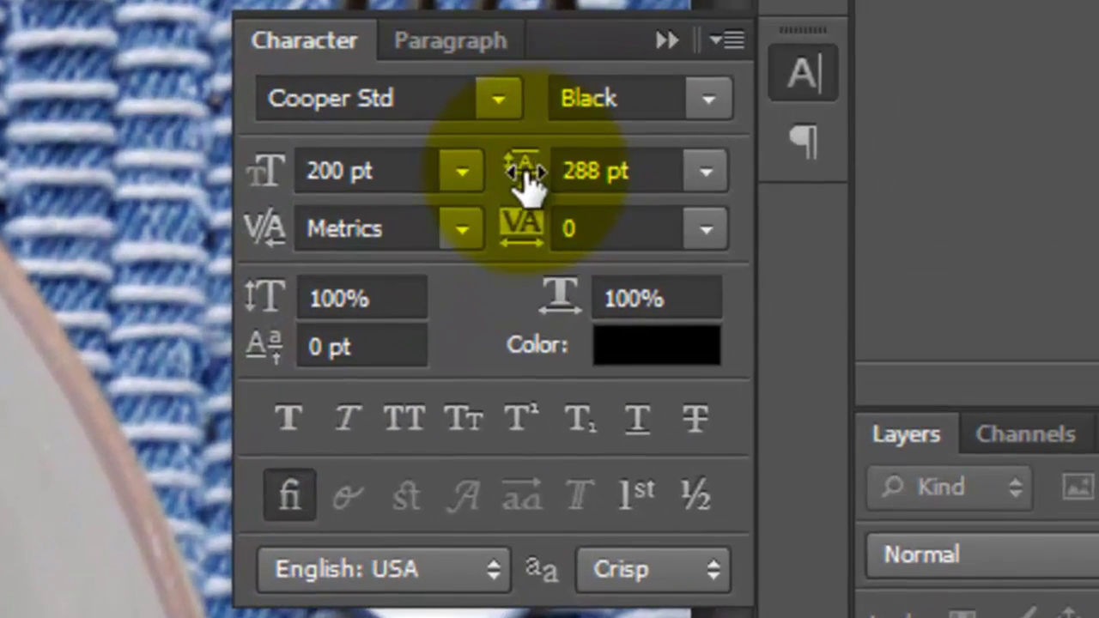
click(822, 132)
drag(525, 176, 208, 209)
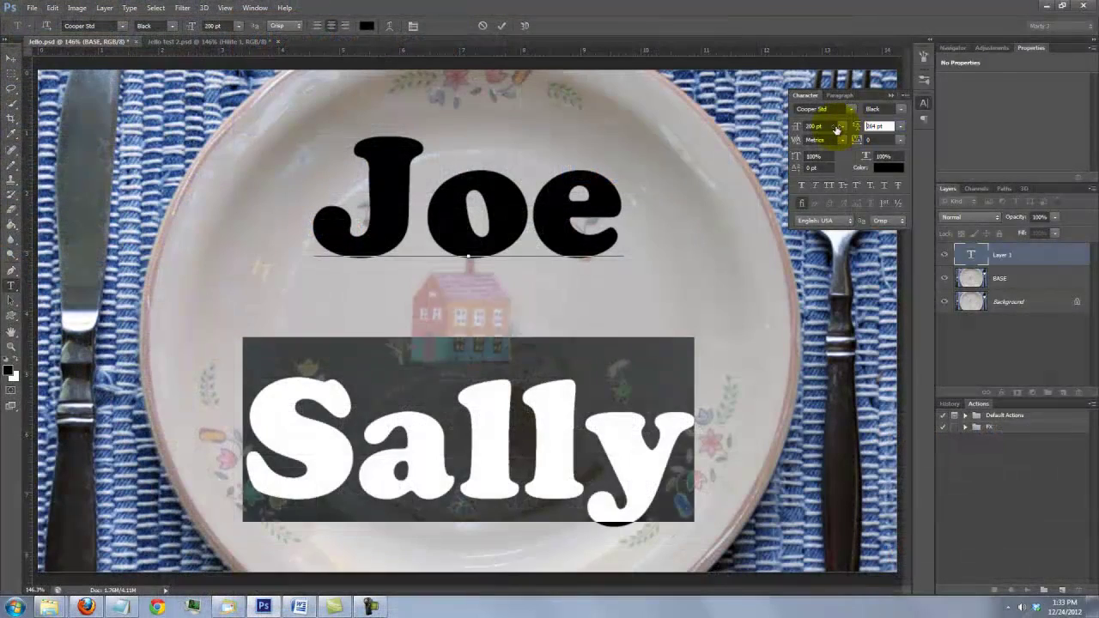
drag(783, 129, 839, 138)
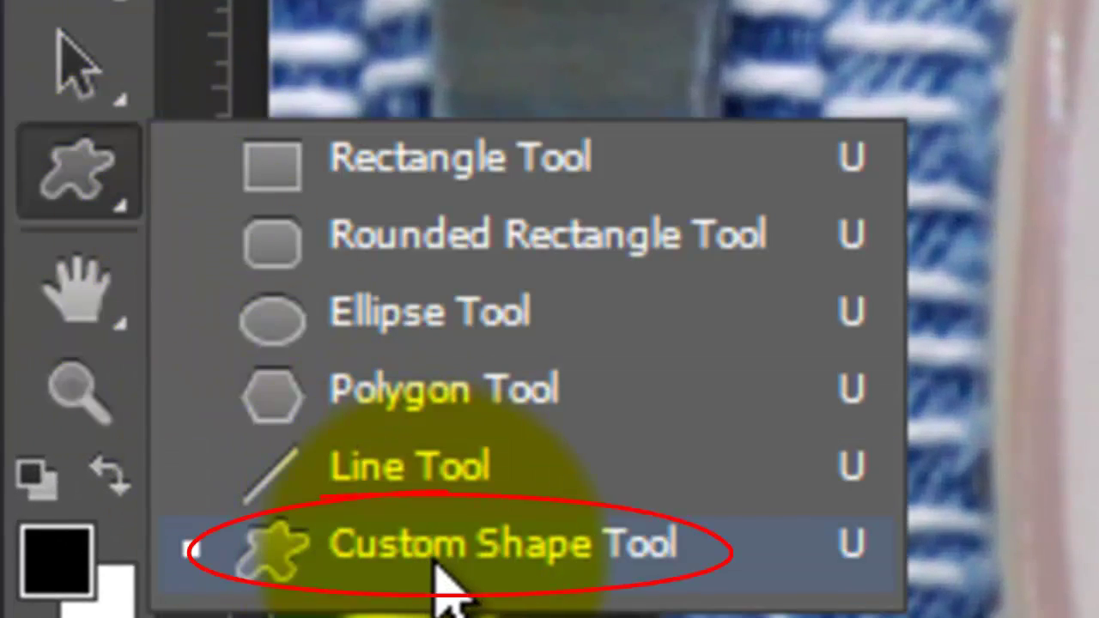
Load the Shapes set into the Custom Shape Tool and choose the Heart Card shape.
click(442, 566)
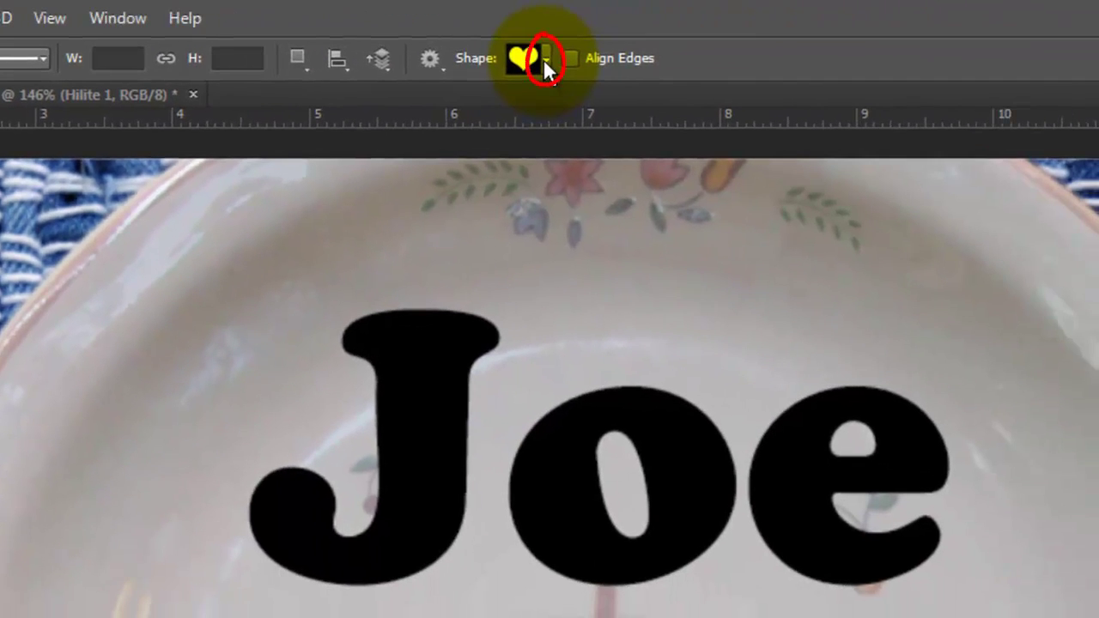
click(545, 60)
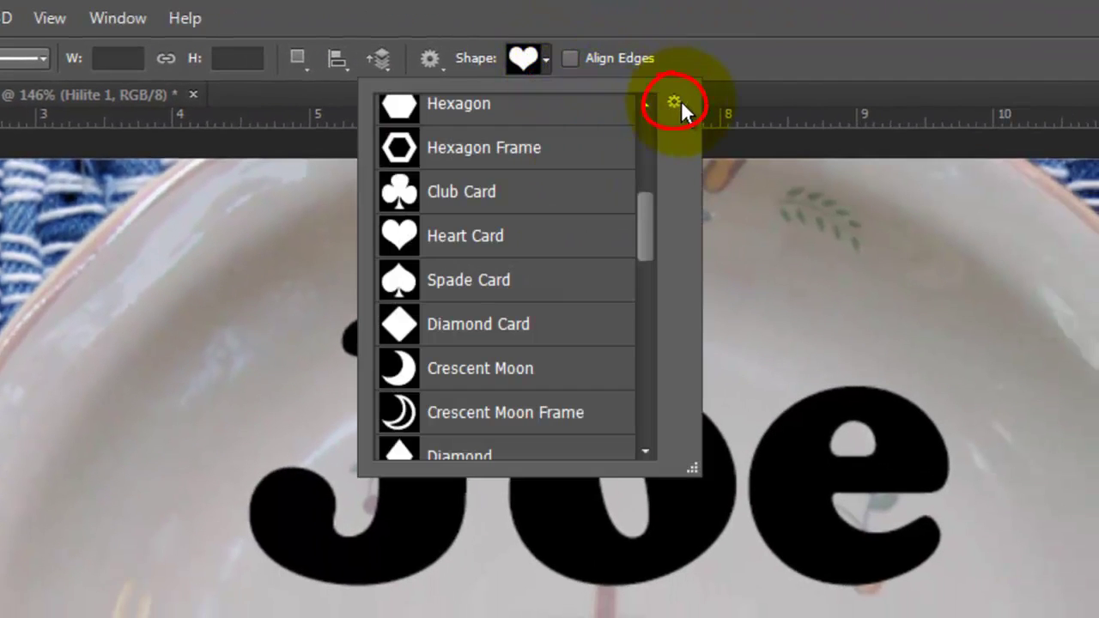
click(681, 103)
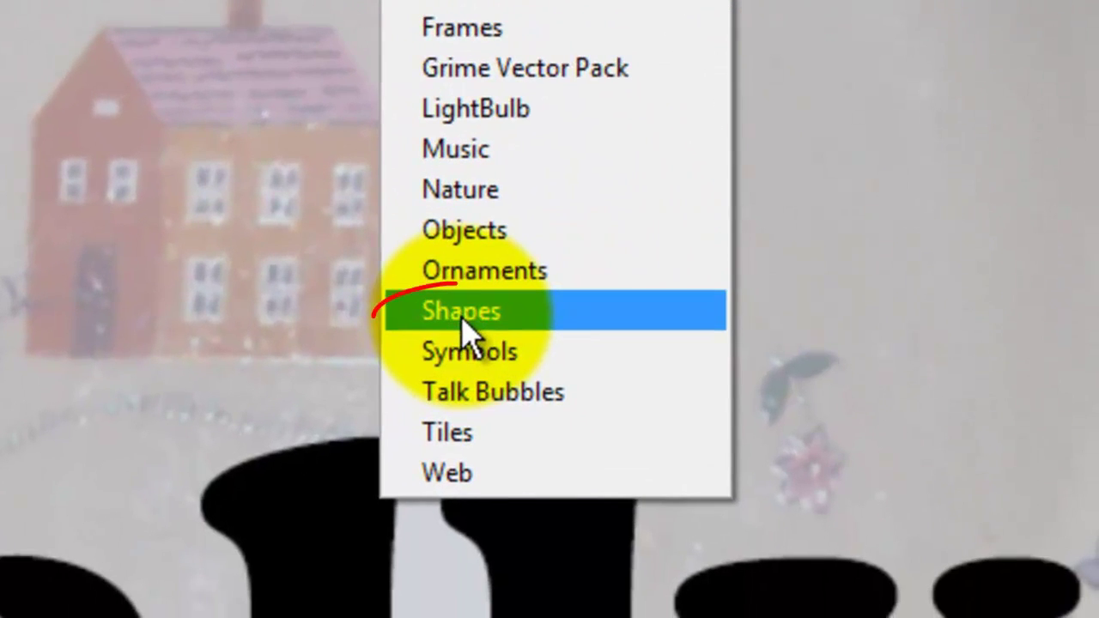
click(461, 315)
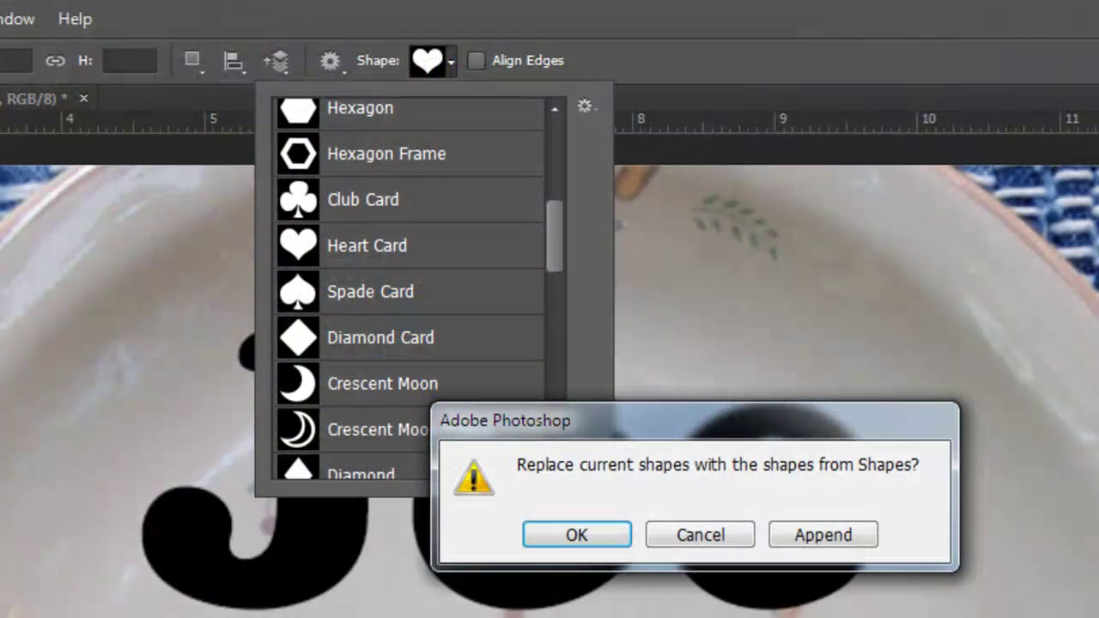
click(578, 535)
click(402, 247)
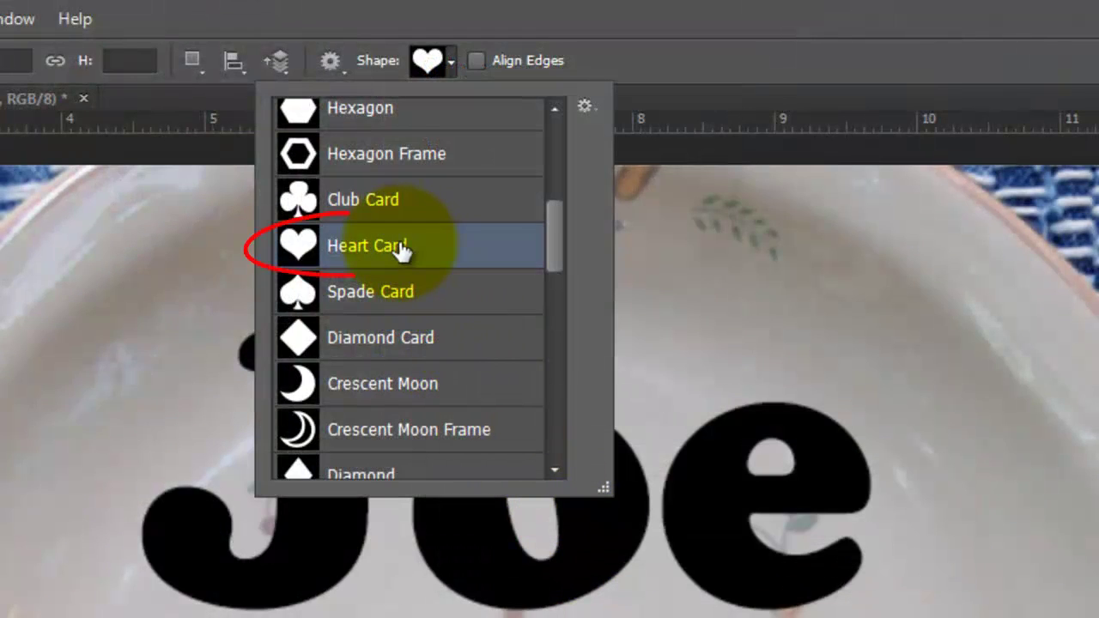
click(442, 69)
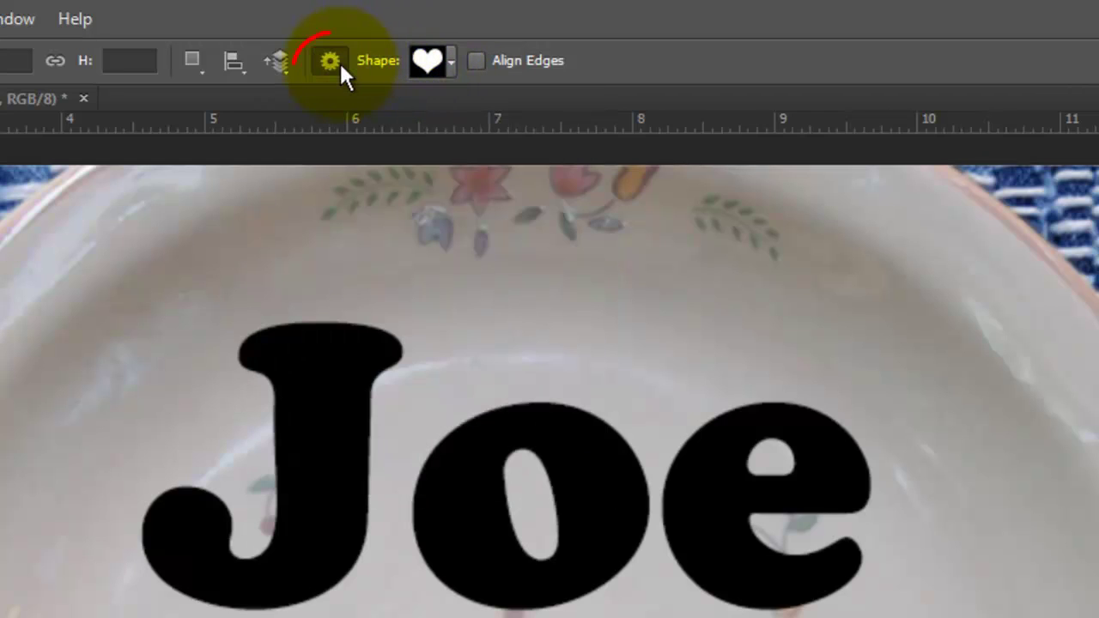
click(337, 61)
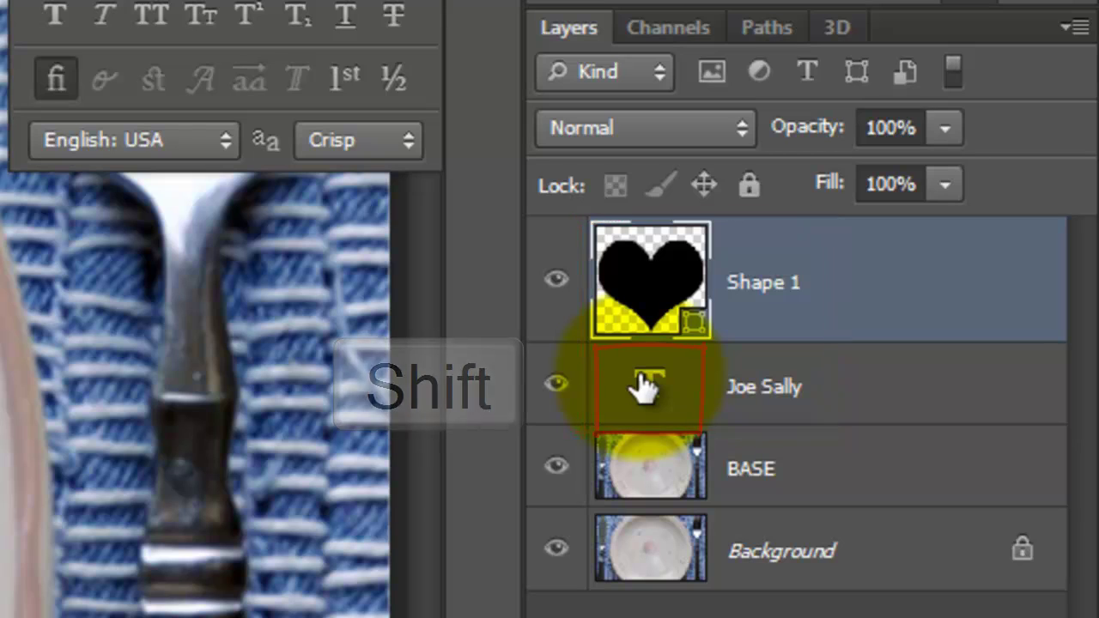
Merge the heart and the Joe Sally text into one layer with 0% fill.
shift+click(640, 387)
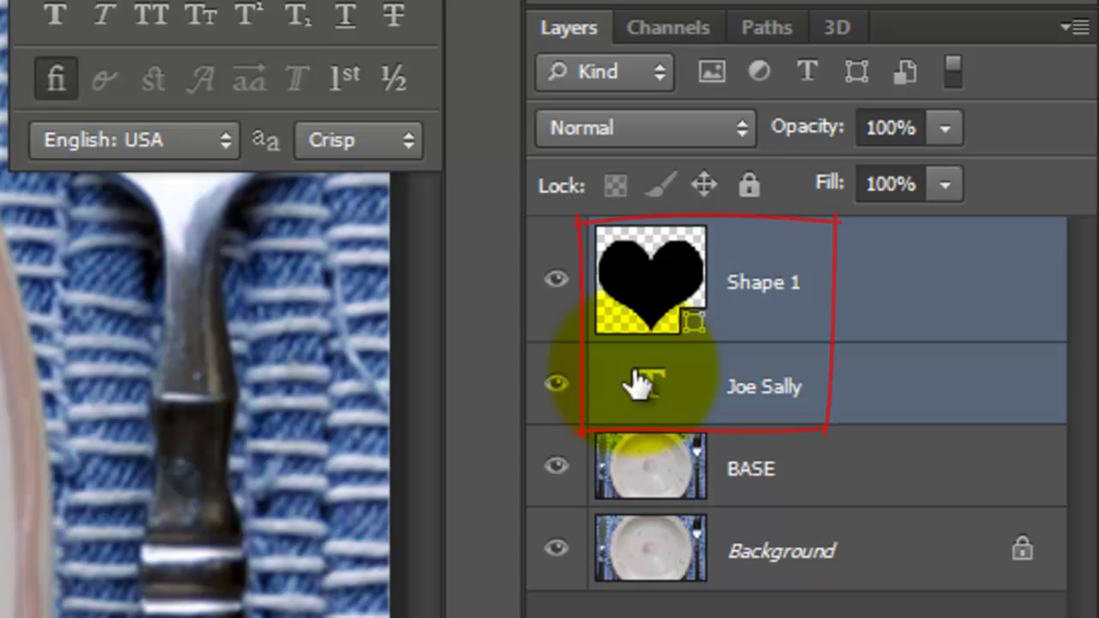
key(ctrl+e)
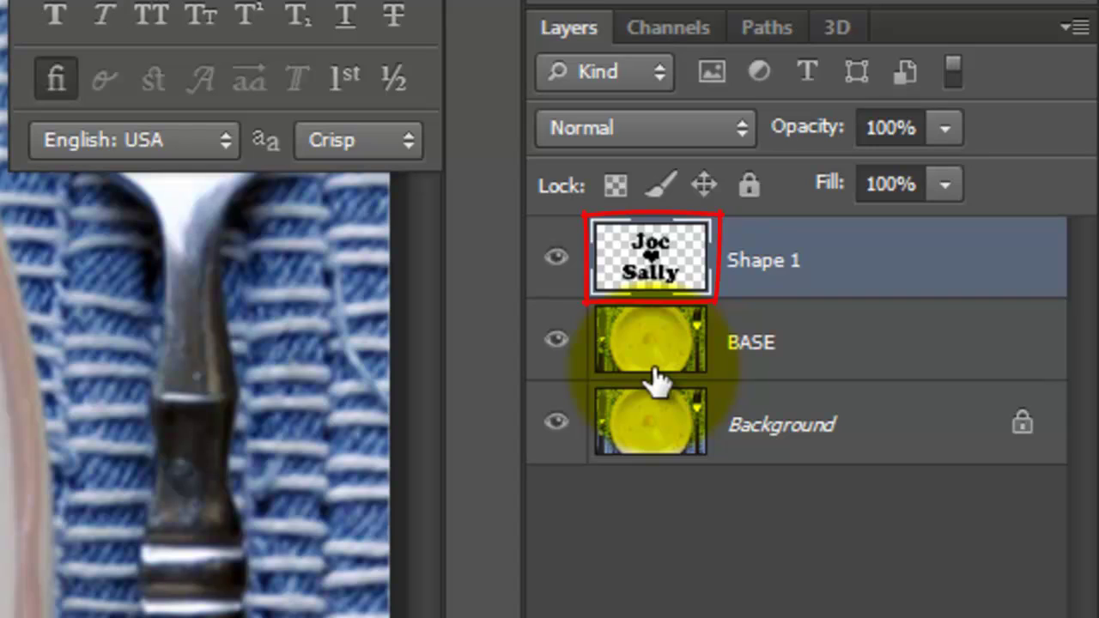
click(944, 184)
drag(945, 226, 672, 221)
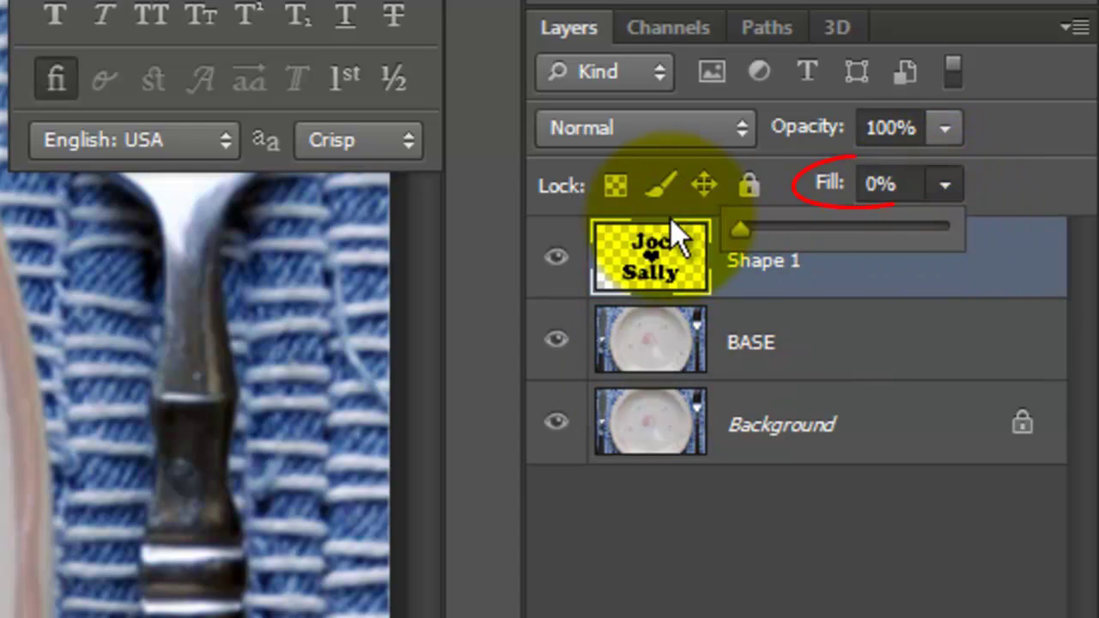
click(658, 258)
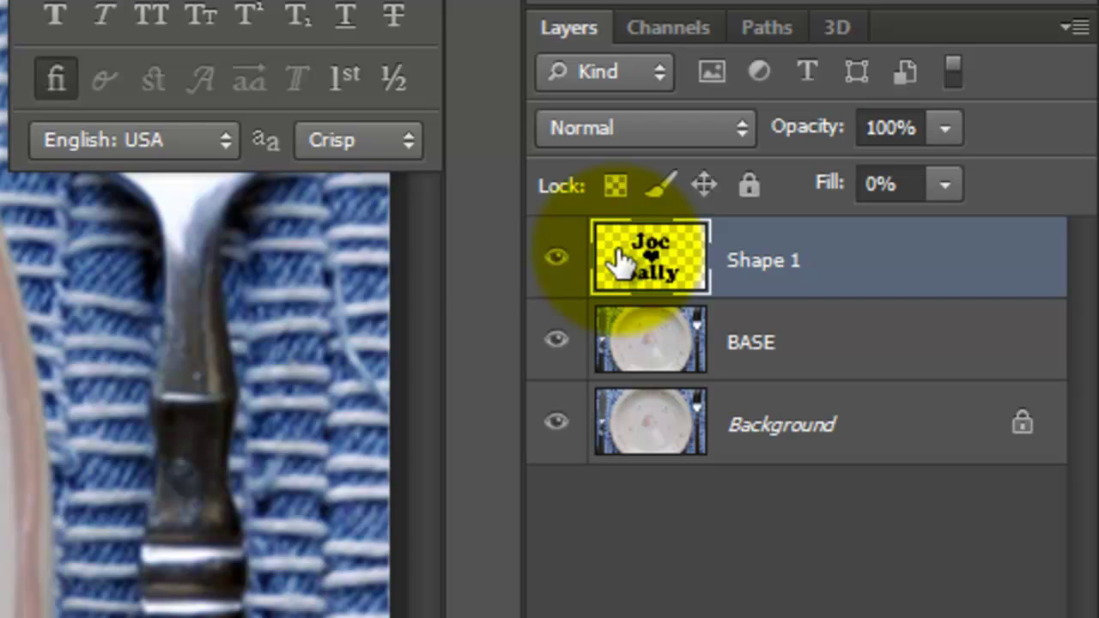
Duplicate the merged layer and name the lowest copy BOTTOM.
key(ctrl+j)
key(ctrl+j)
key(ctrl+j)
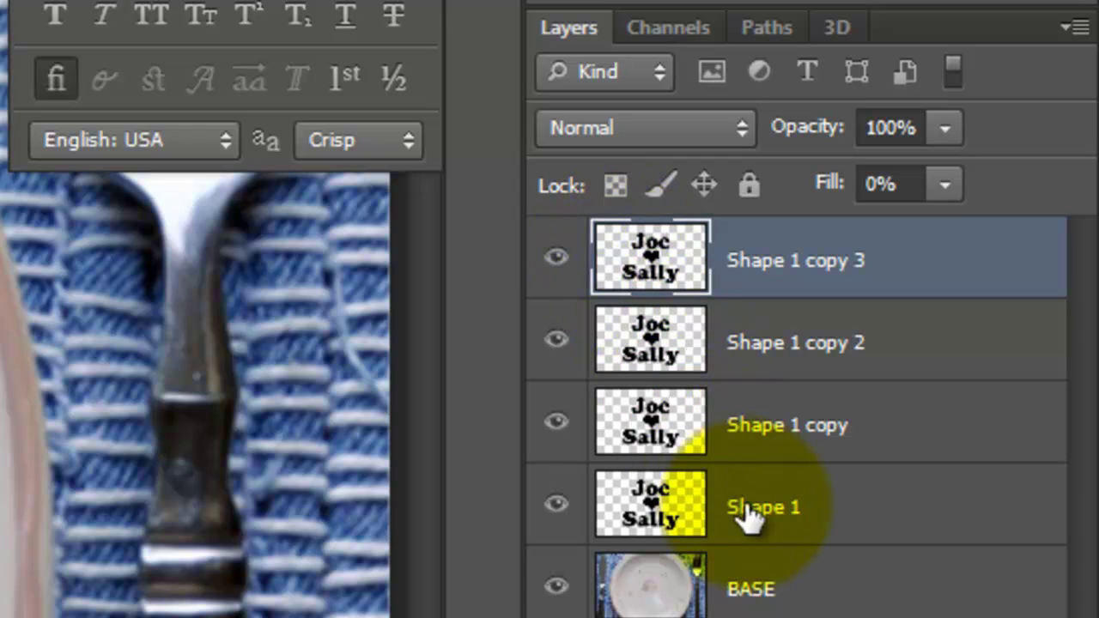
double_click(751, 510)
text(BOTTOM)
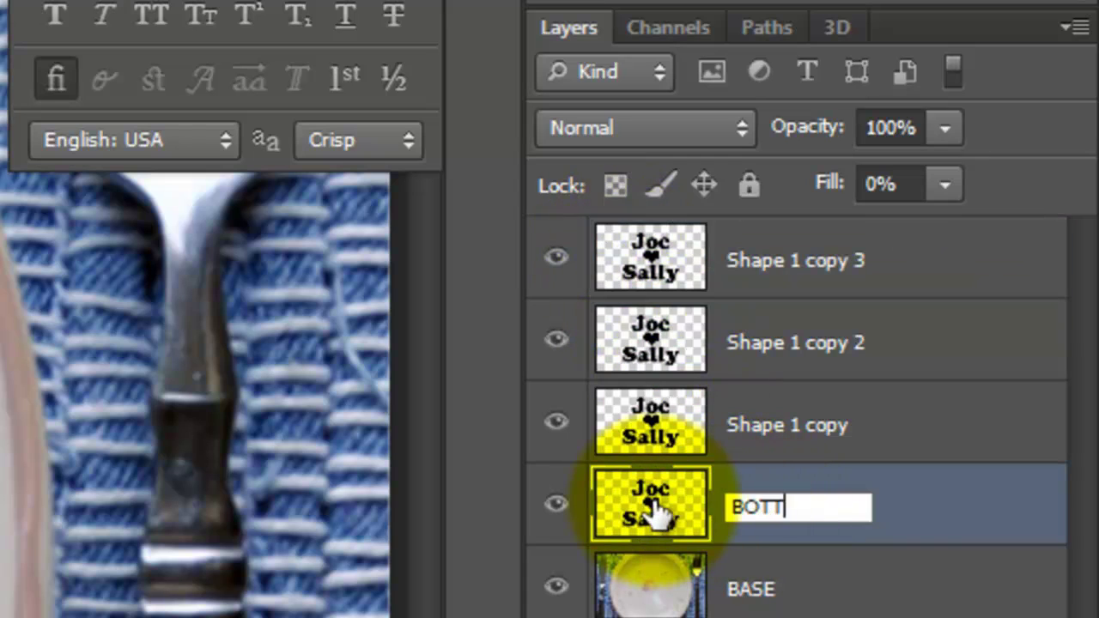
key(Return)
Name the other copies TEXT, HIGHLIGHT 1 and HIGHLIGHT 2, and collapse the Character panel.
double_click(778, 426)
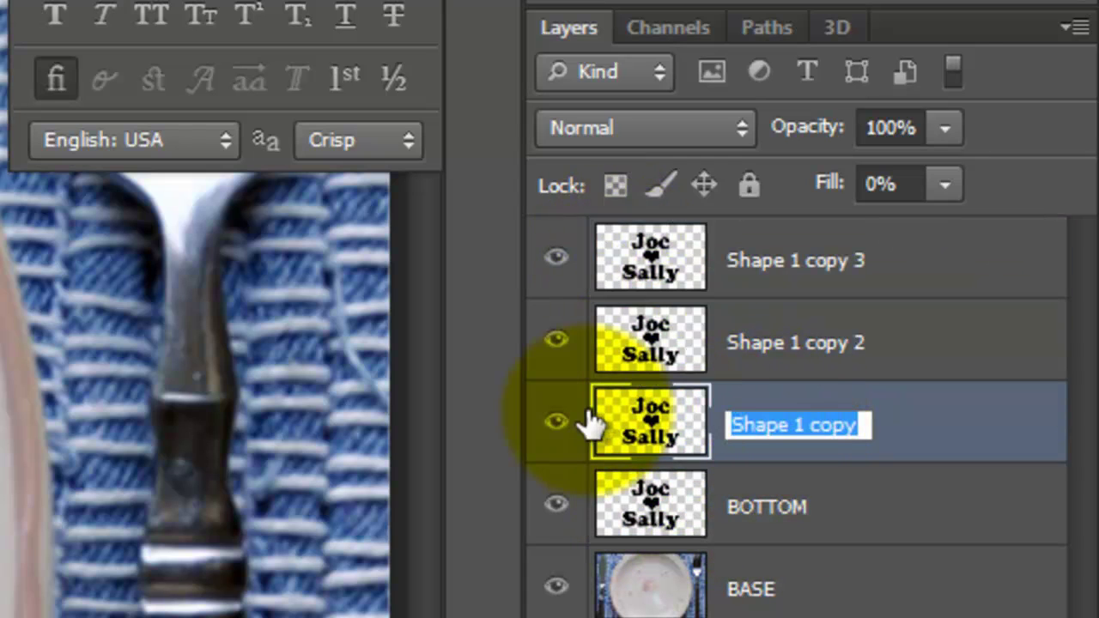
text(TEXT)
key(Return)
double_click(790, 342)
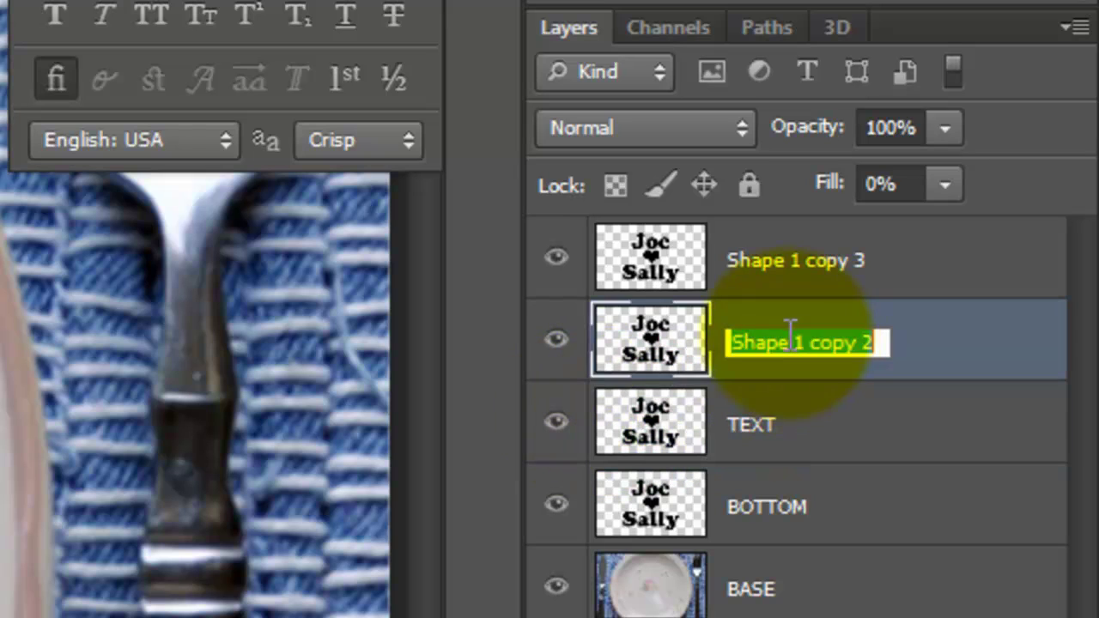
text(HIGHL)
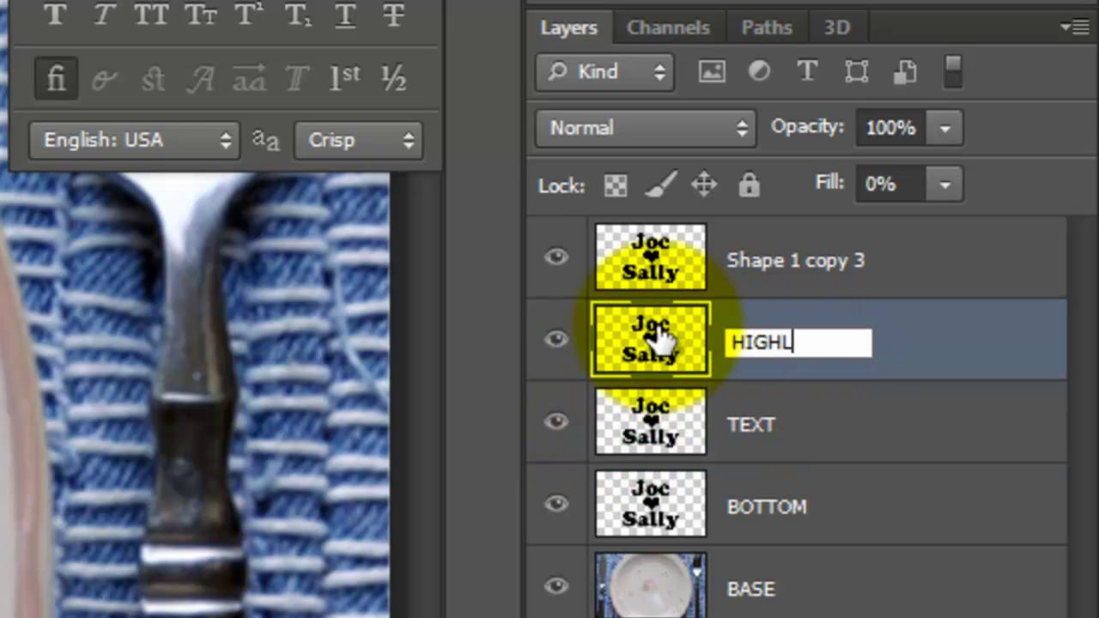
text(IGHT 1)
key(Return)
double_click(765, 258)
text(HIGHLIGHT )
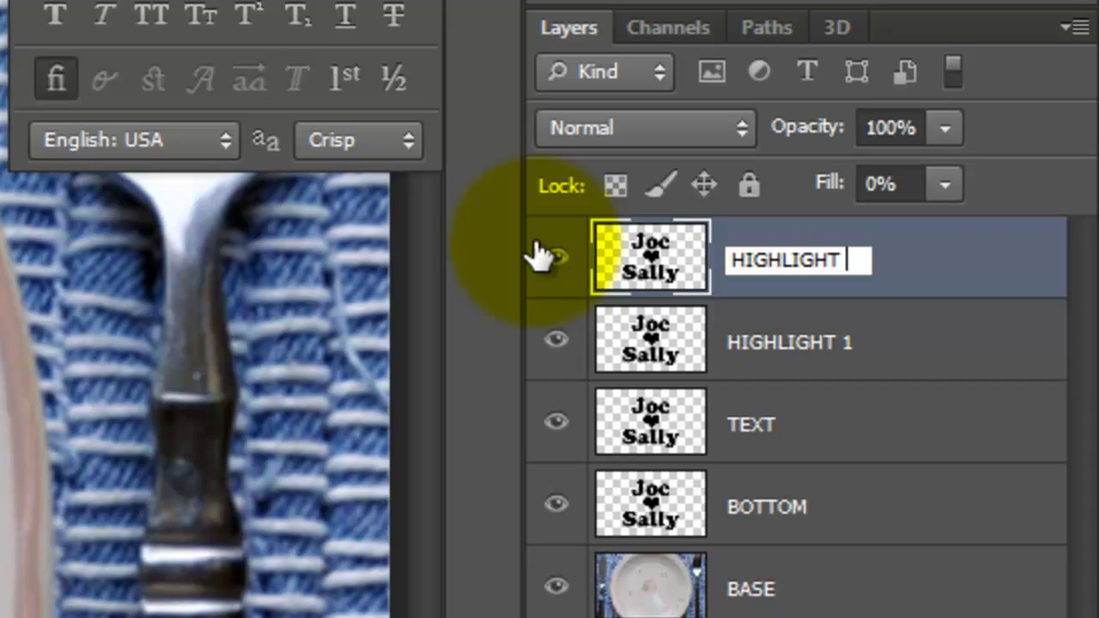
text(2)
key(Return)
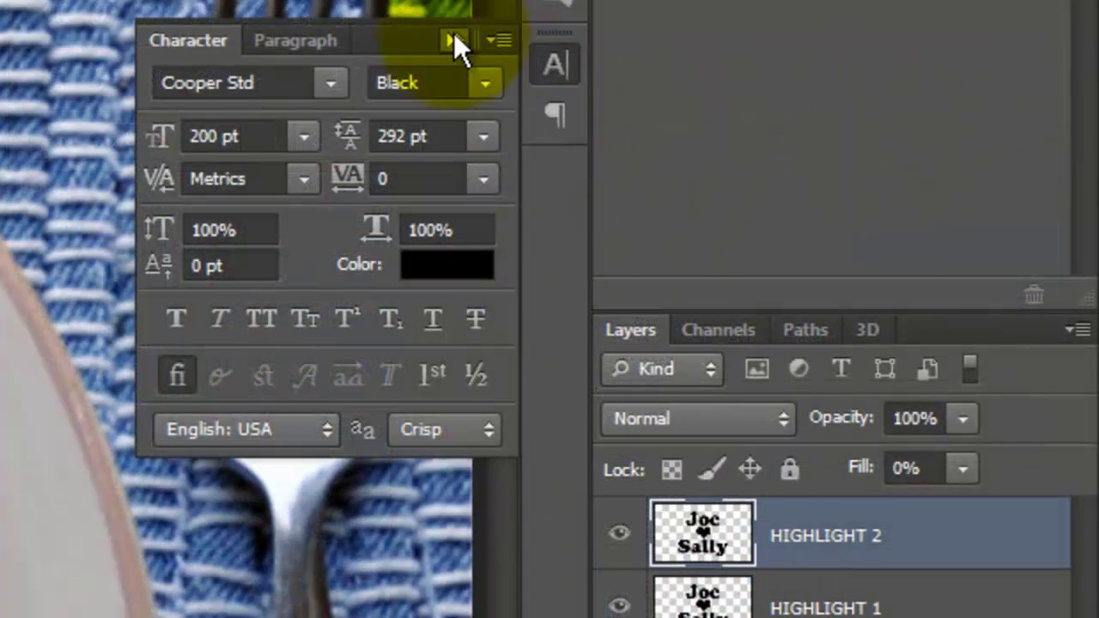
click(449, 39)
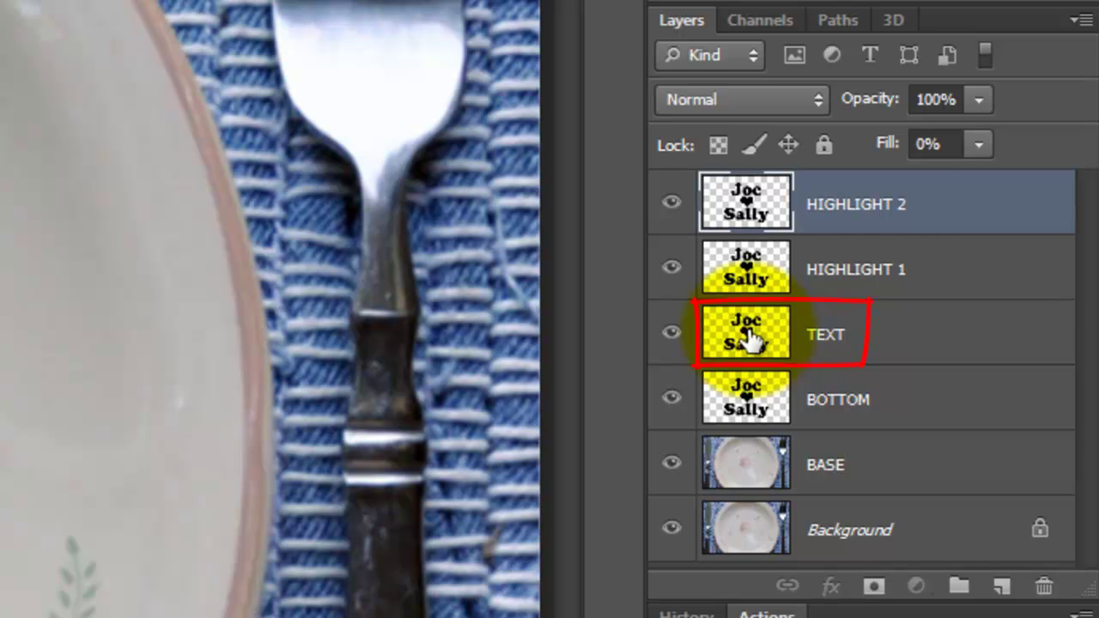
Add Bevel & Emboss to TEXT: depth 154, size 10, local angle 117, altitude 69.
click(749, 337)
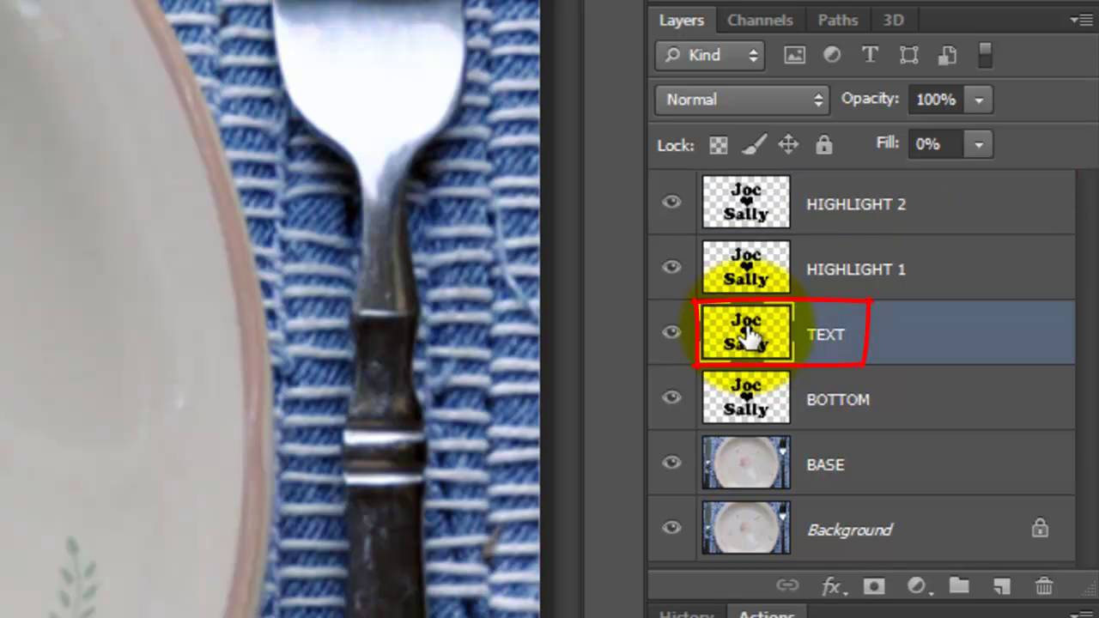
double_click(749, 338)
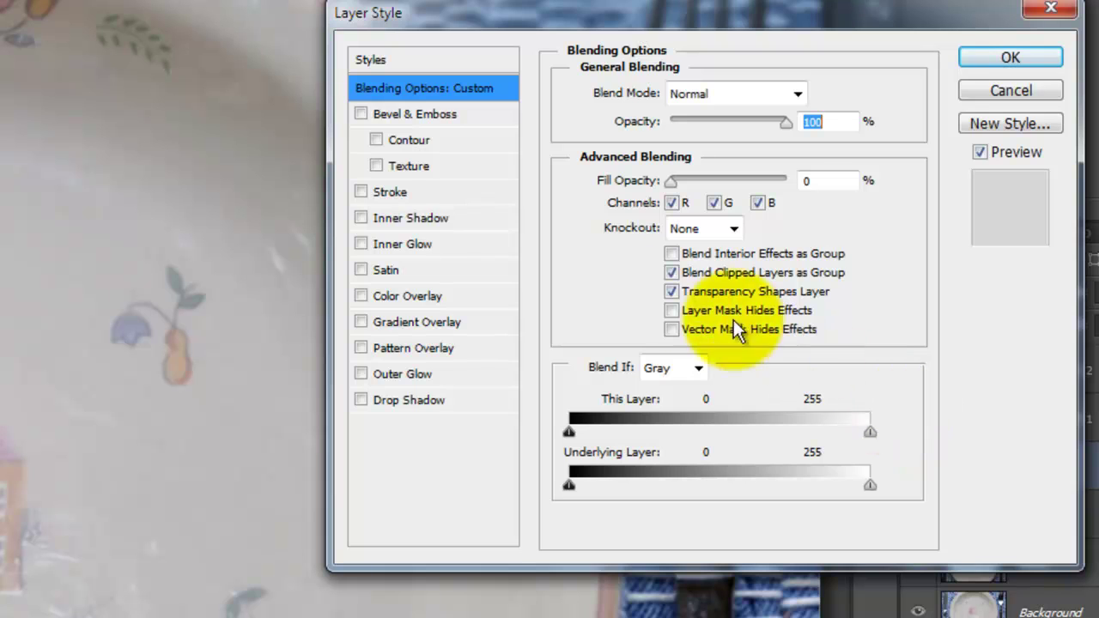
click(415, 112)
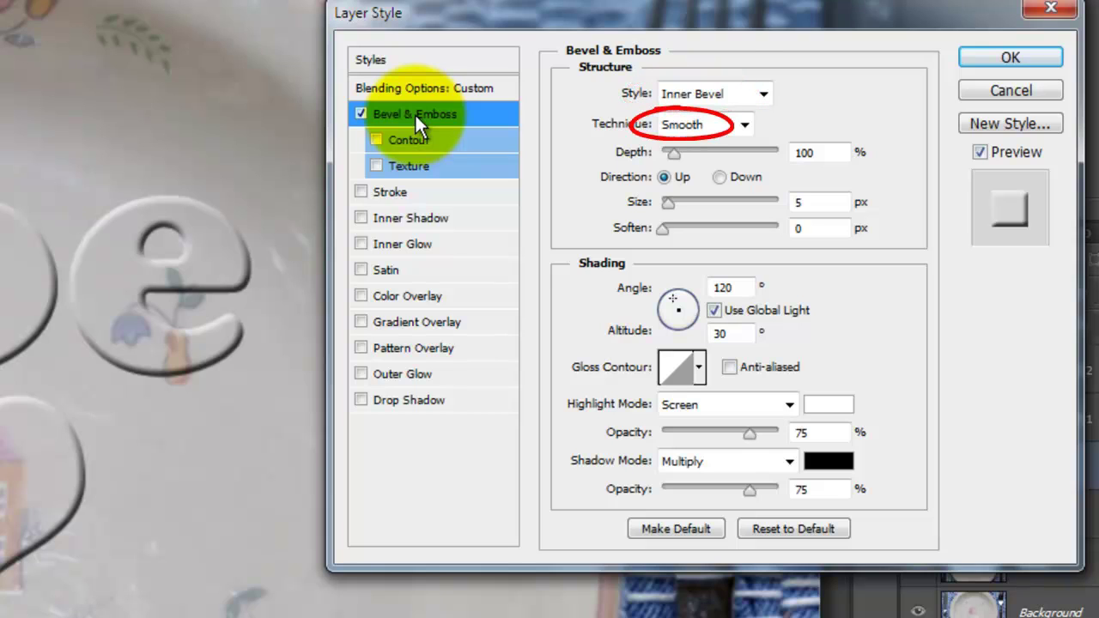
text(15)
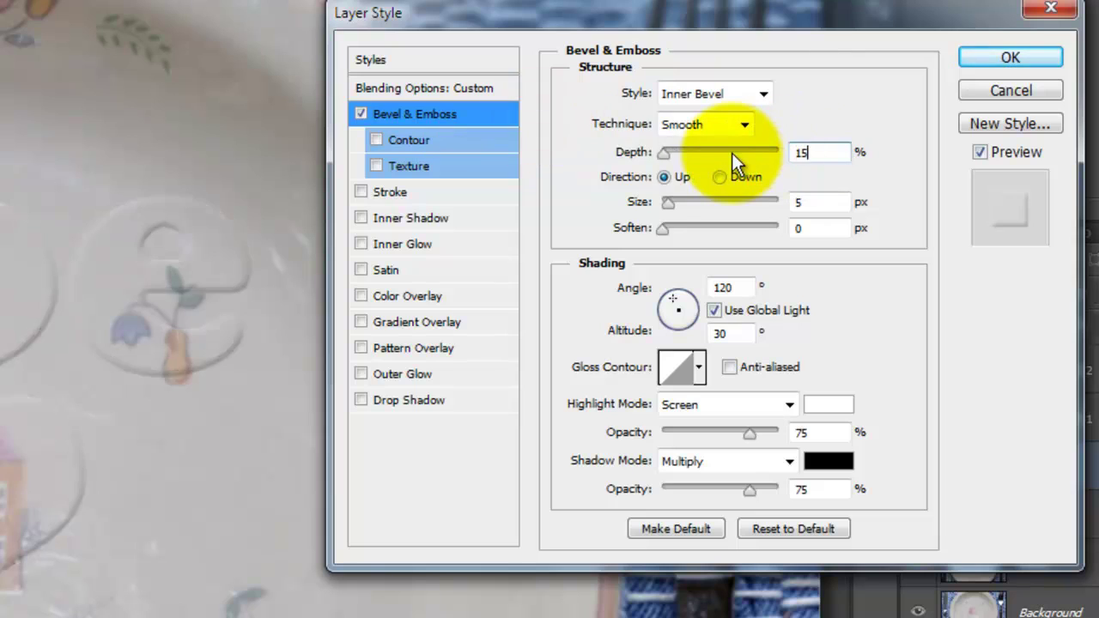
text(4)
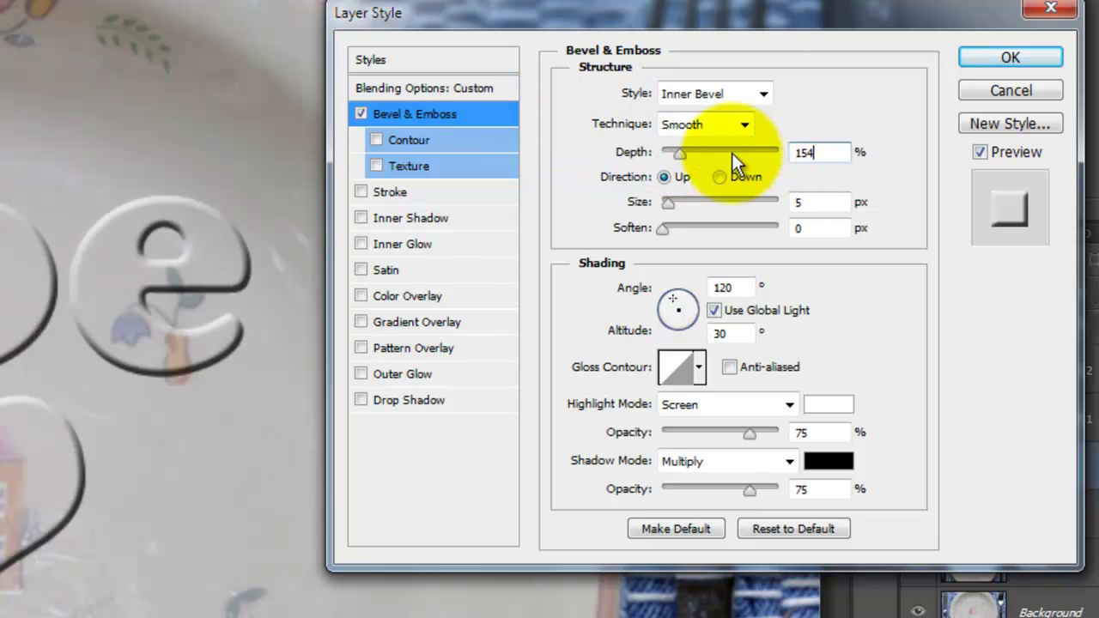
double_click(799, 202)
text(10)
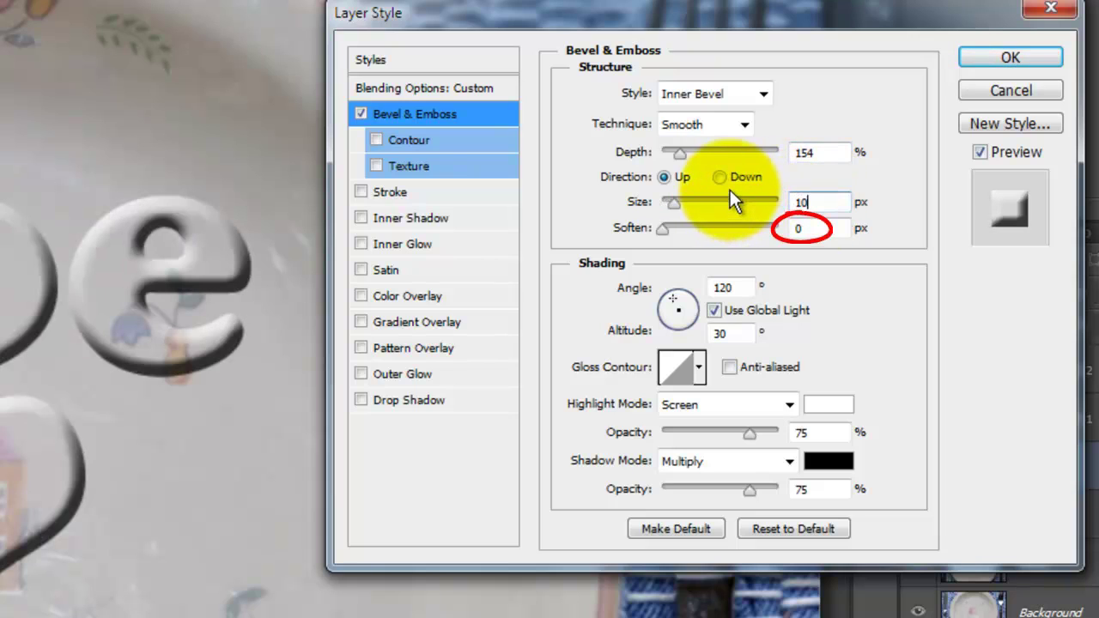
click(715, 311)
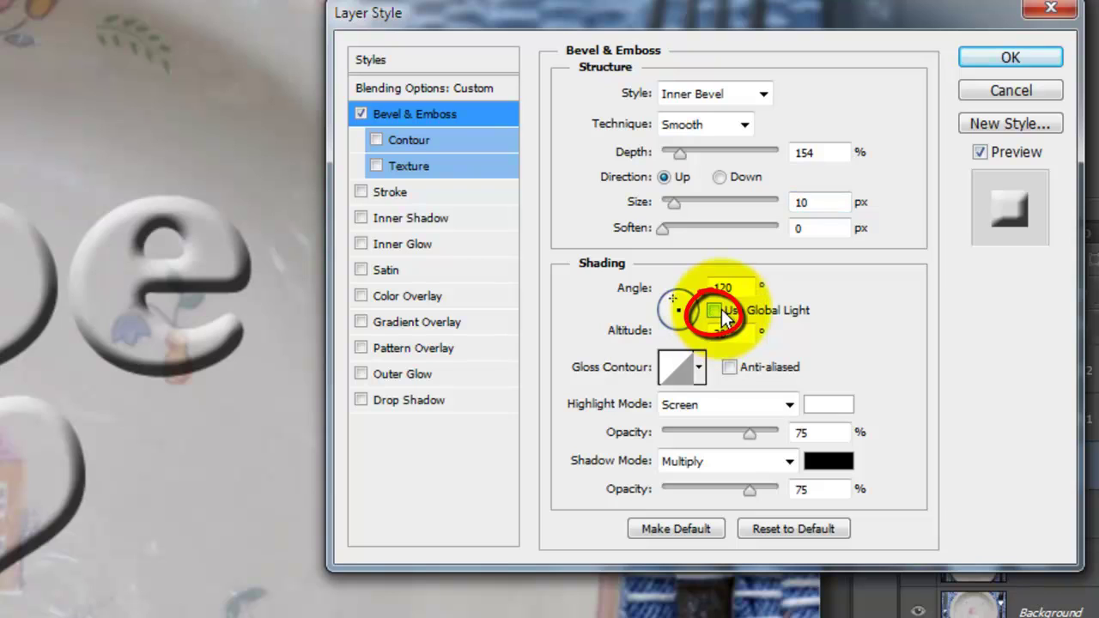
drag(732, 287, 666, 285)
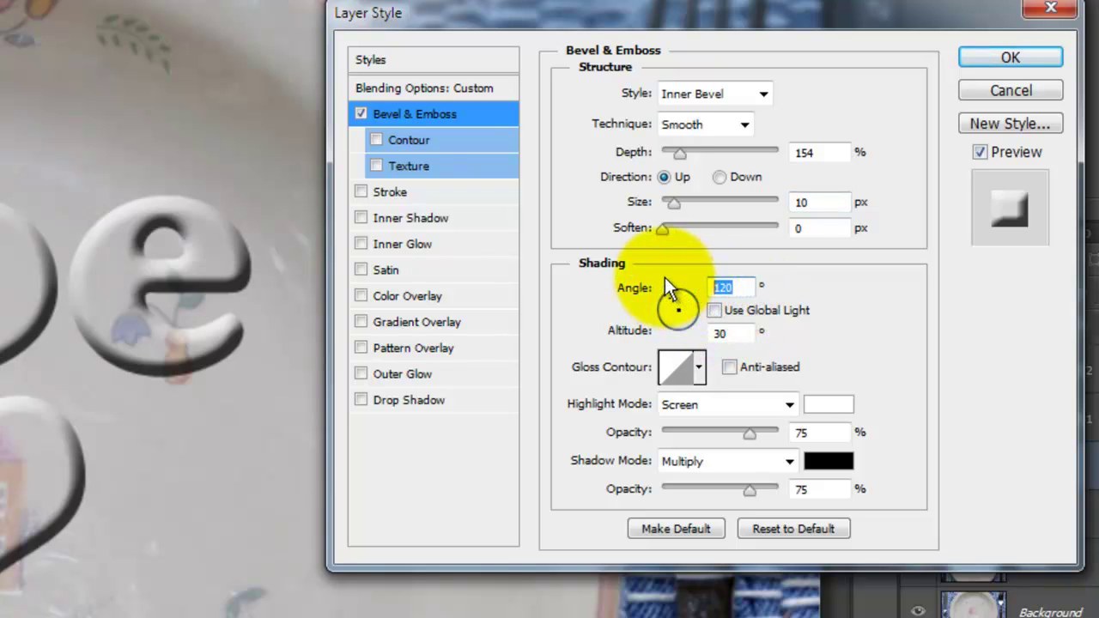
text(117)
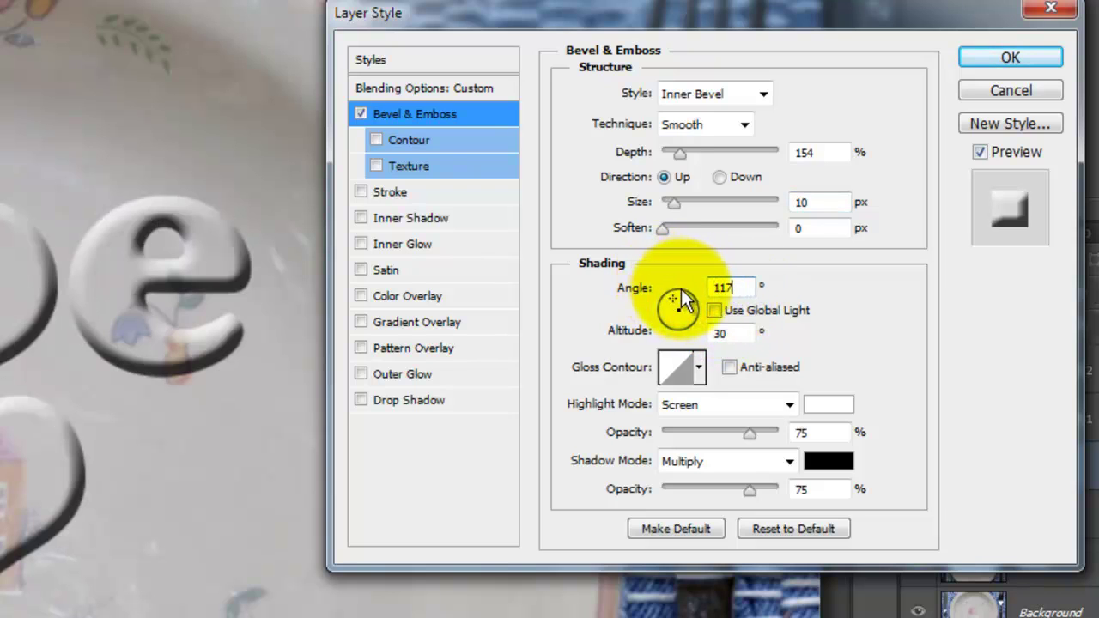
double_click(719, 333)
text(69)
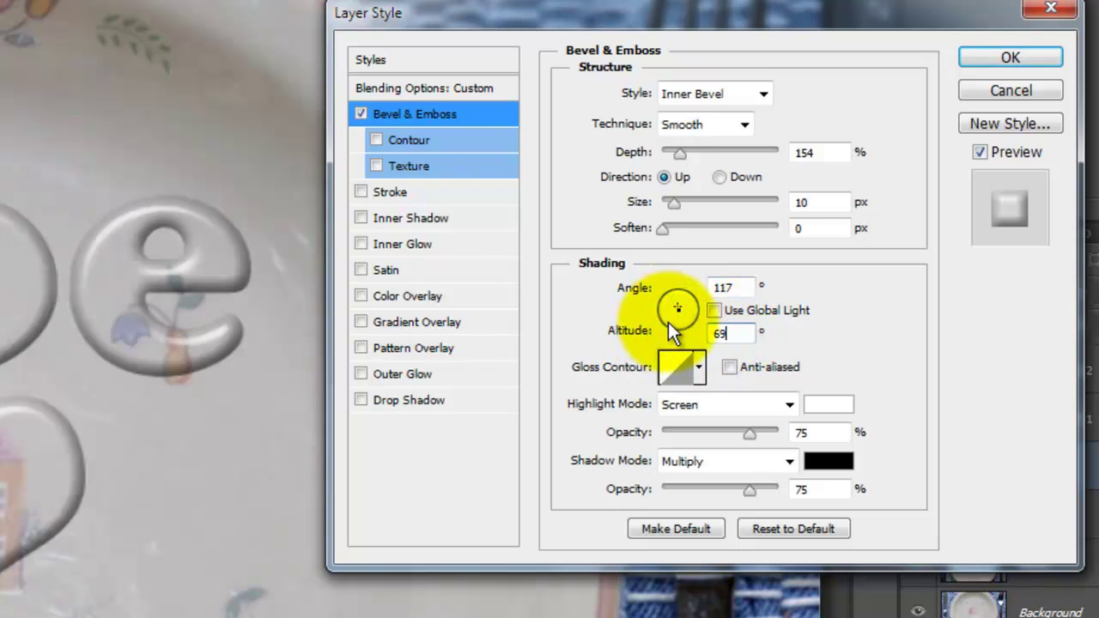
Use an anti-aliased Ring gloss contour, 100% highlight and Color Burn shadows at 15%.
click(729, 367)
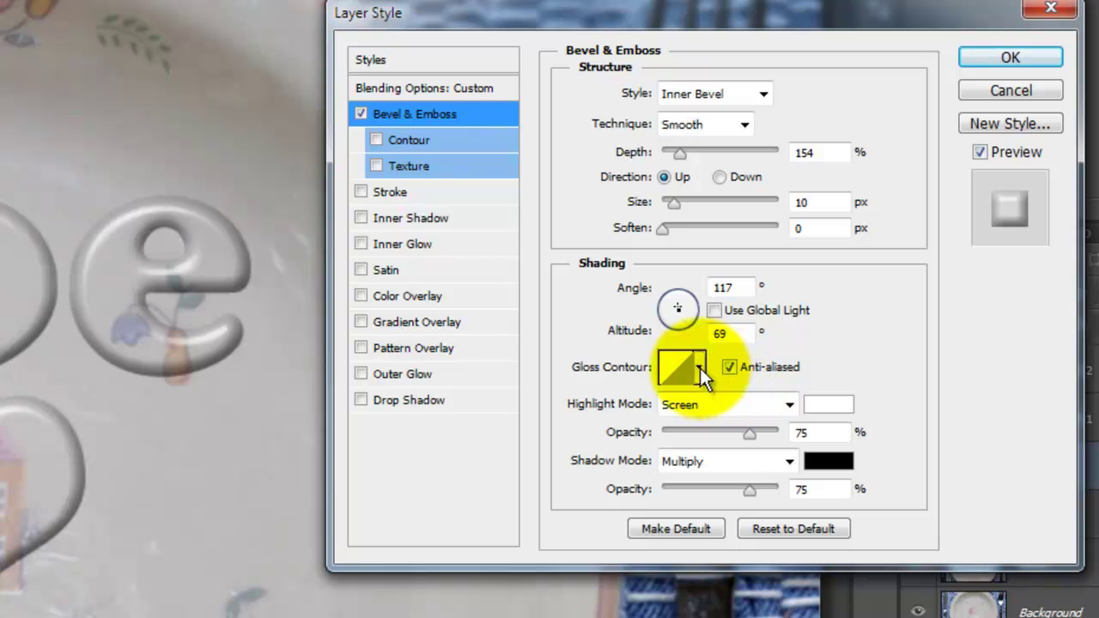
click(700, 368)
mouse_move(772, 431)
mouse_down()
mouse_move(785, 454)
mouse_move(776, 507)
mouse_up()
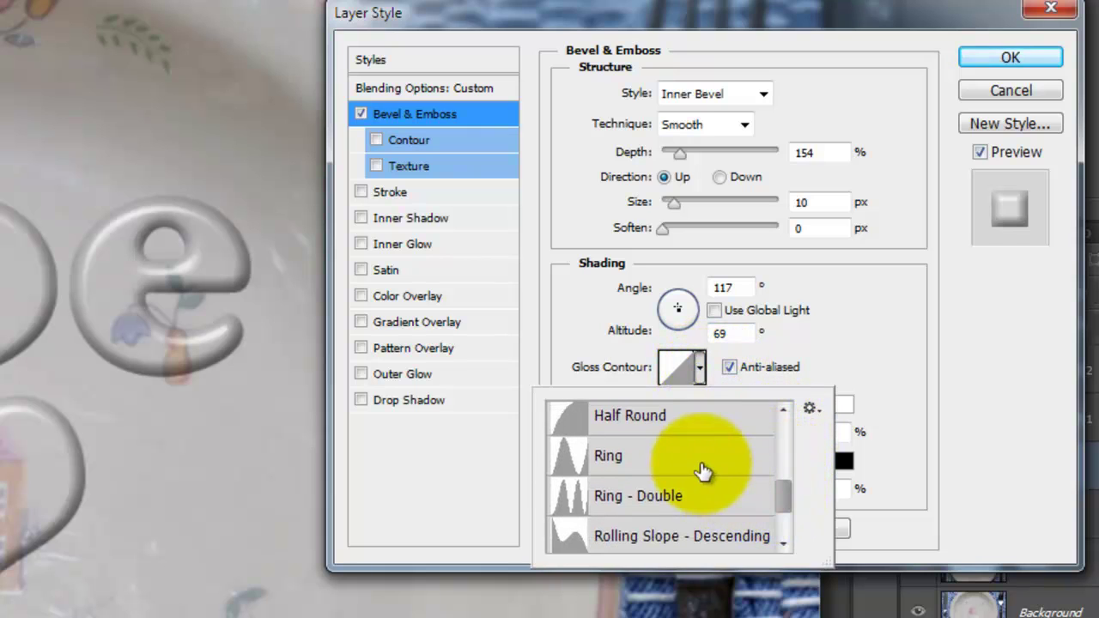
click(703, 463)
click(894, 419)
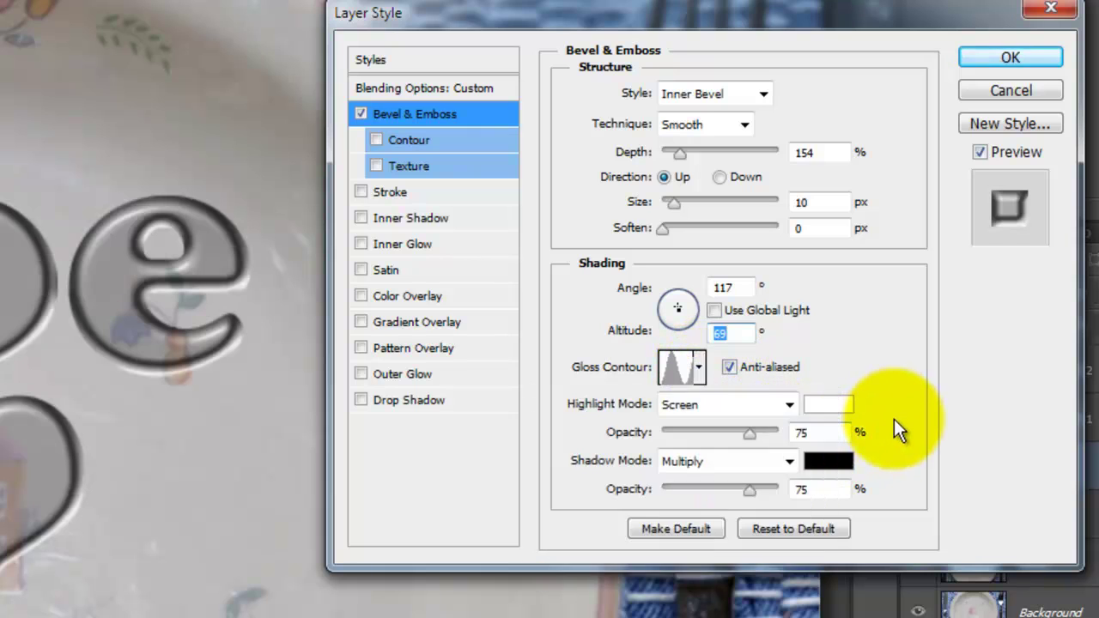
drag(755, 438, 816, 448)
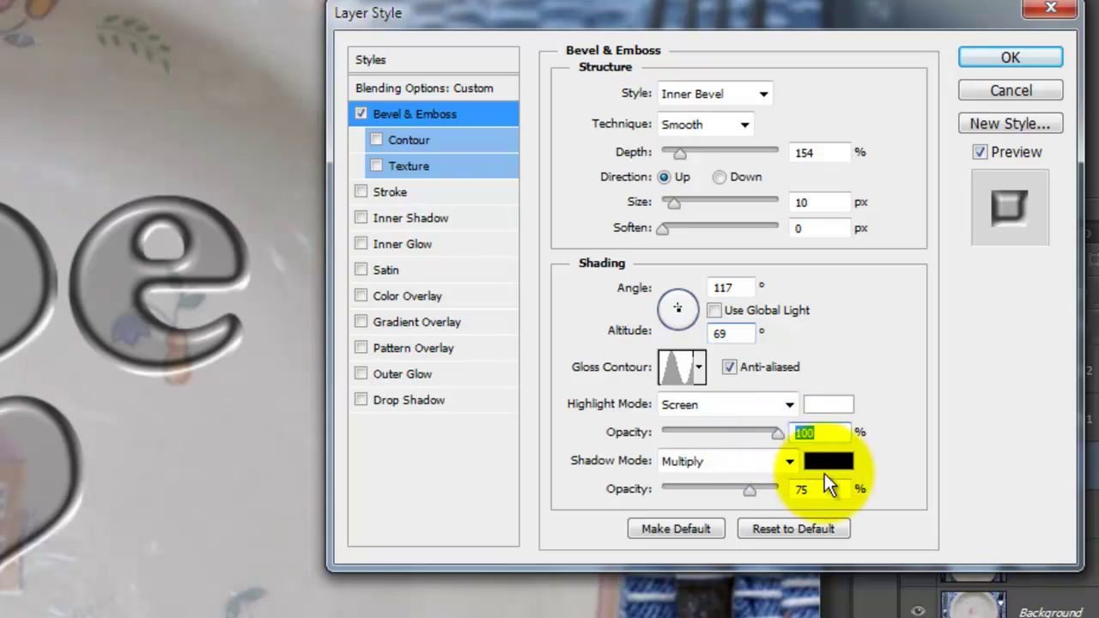
click(789, 464)
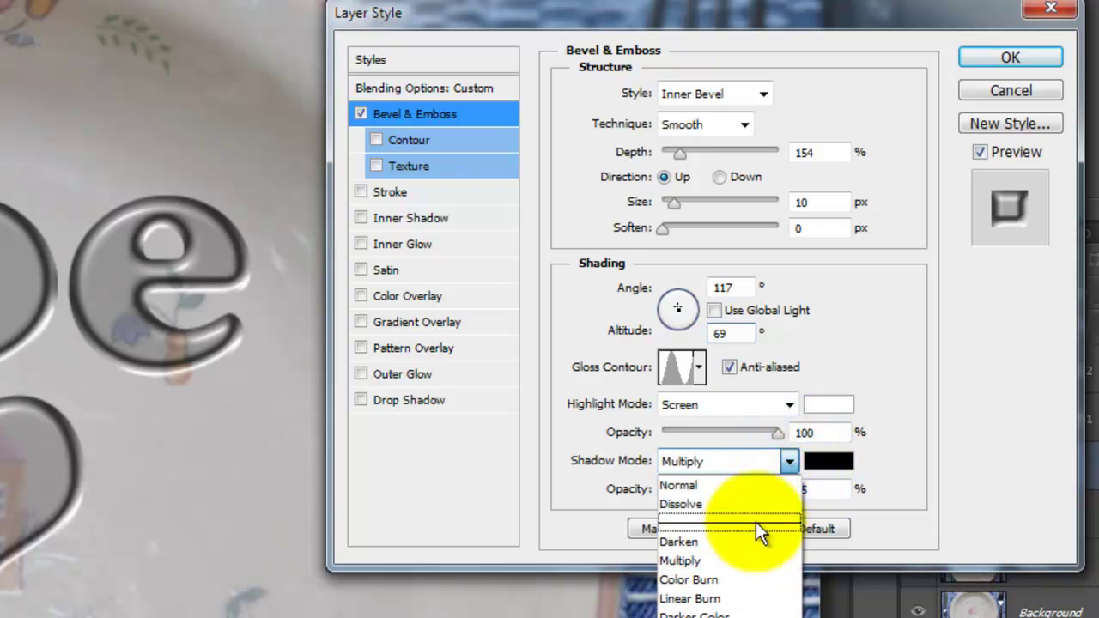
click(728, 586)
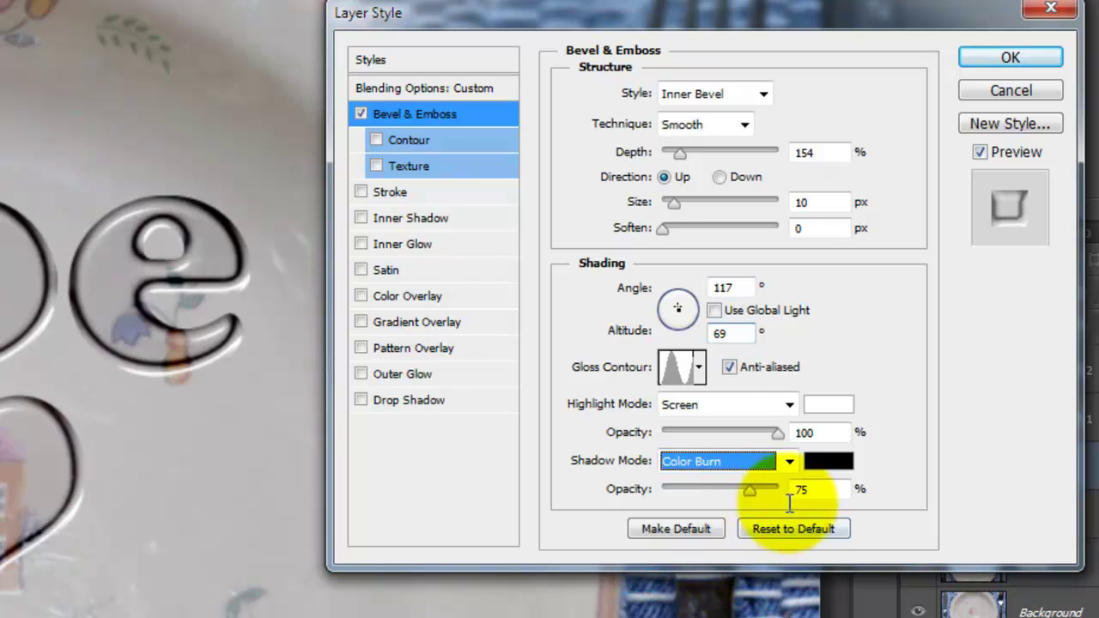
double_click(807, 488)
text(15)
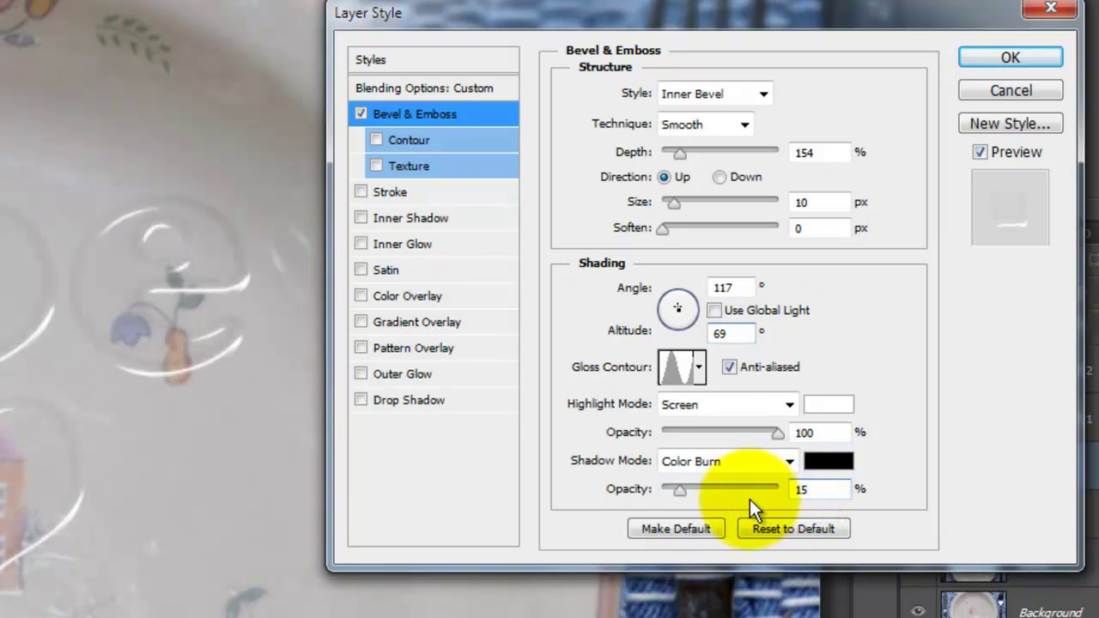
Enable Contour with the curve start raised to 85% and range 30, then enable Inner Glow.
click(376, 140)
click(409, 138)
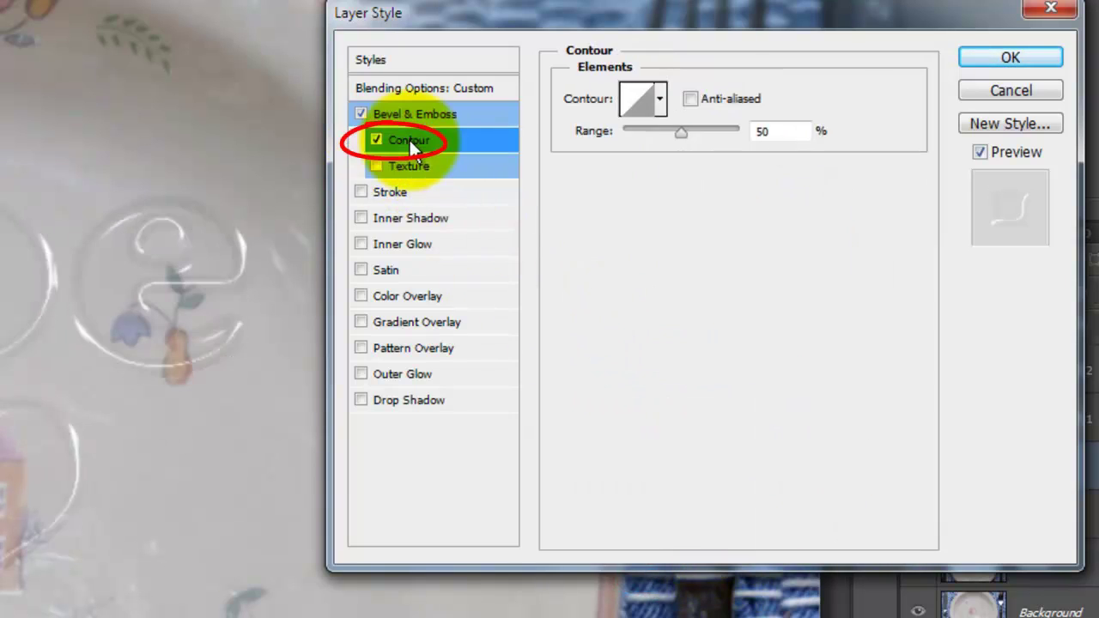
click(636, 100)
click(463, 488)
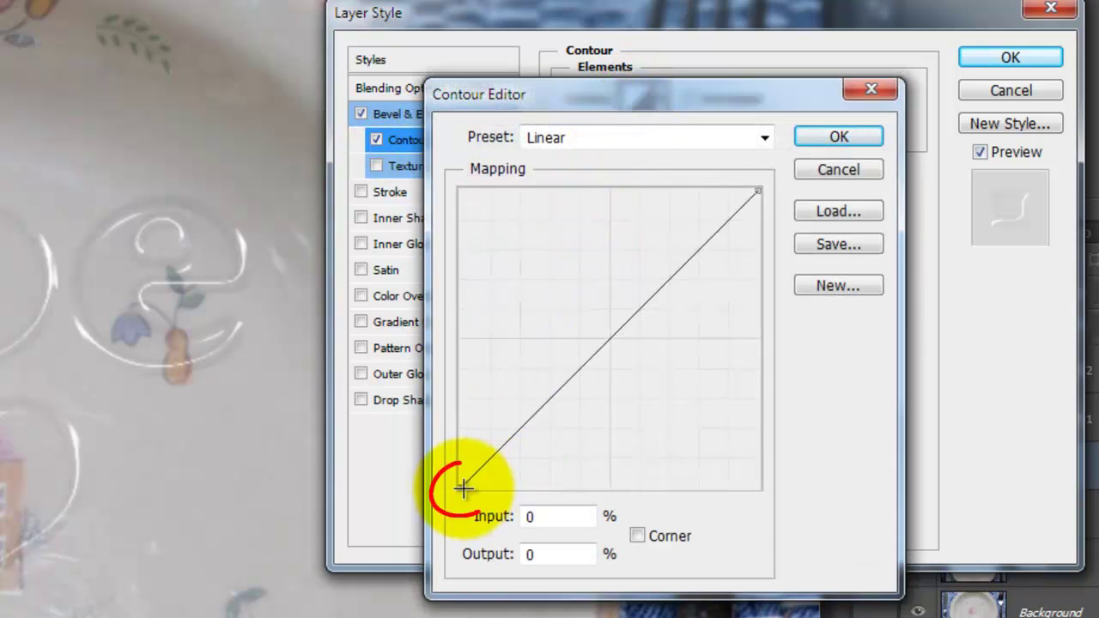
drag(463, 489, 440, 234)
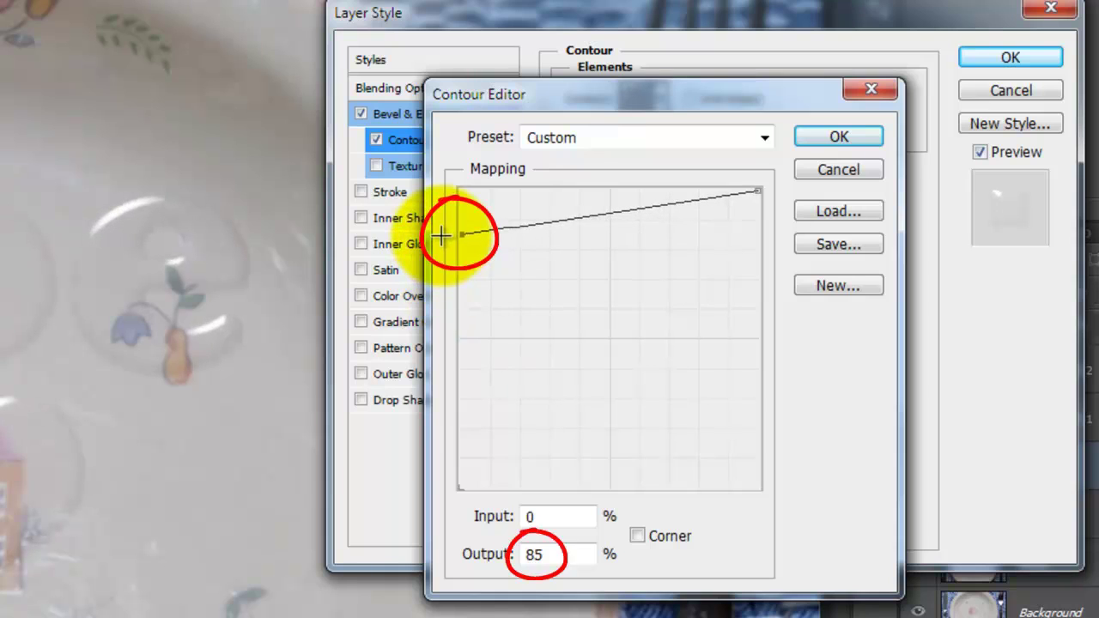
click(832, 137)
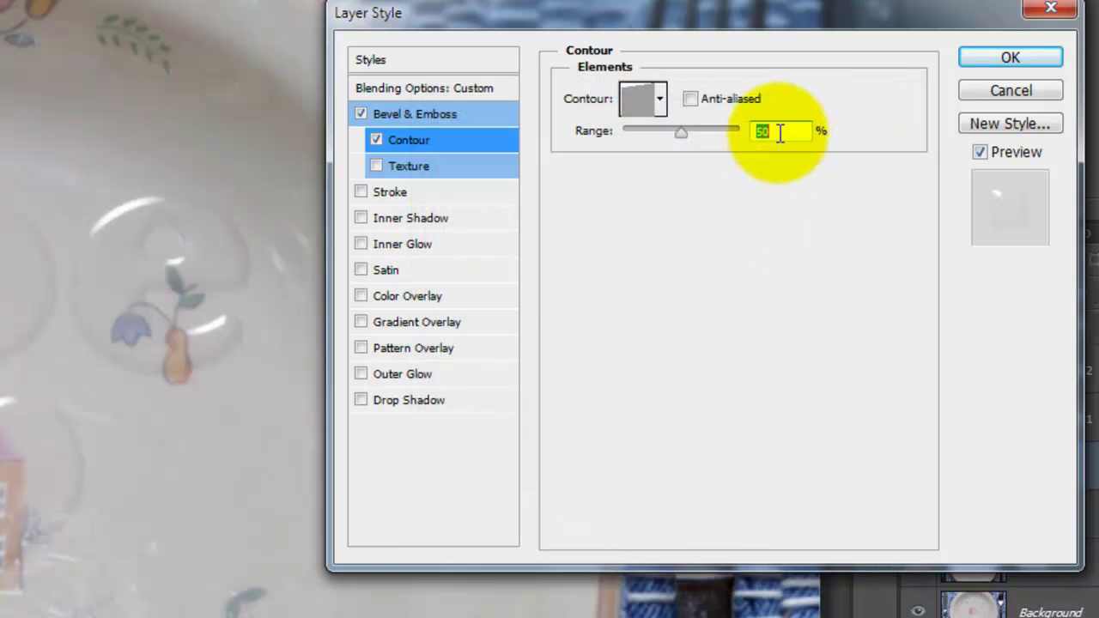
text(30)
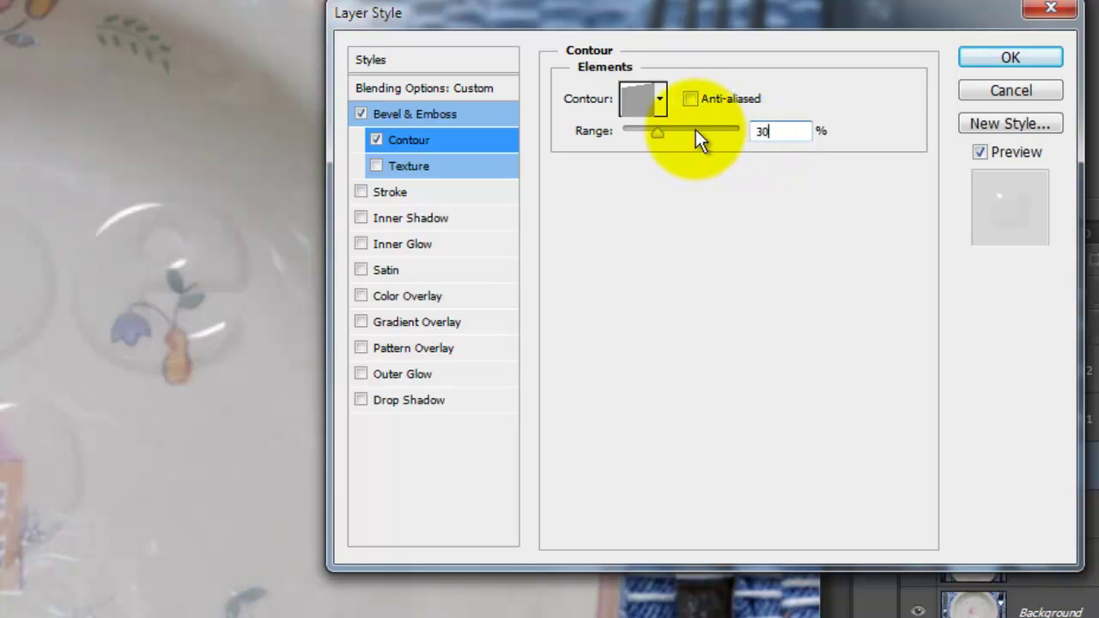
click(401, 244)
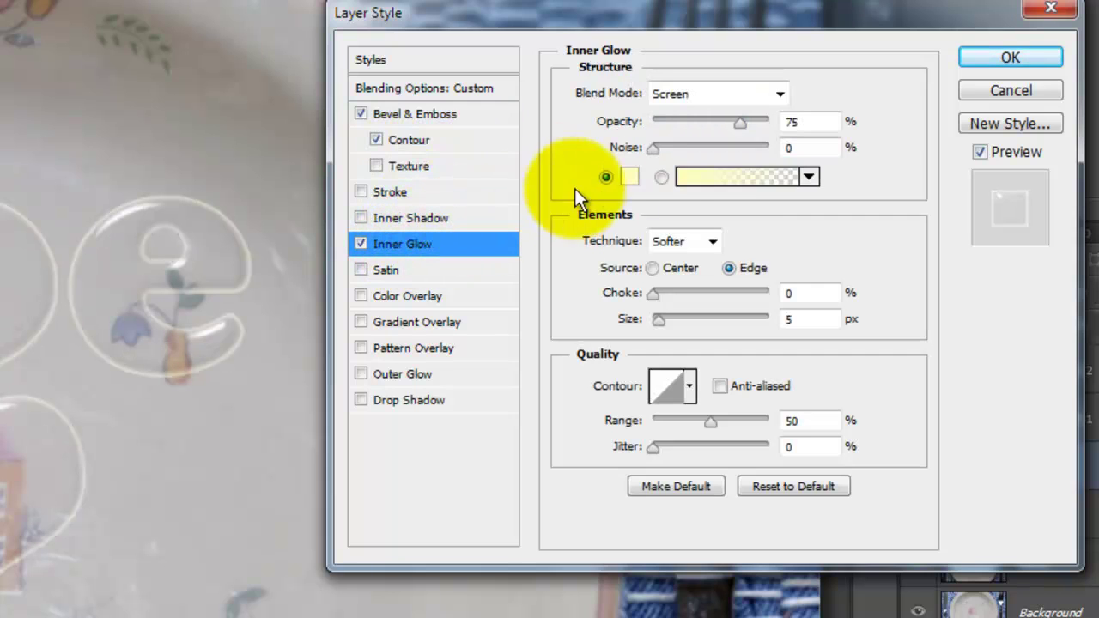
Make the inner glow white (ffffff), Color Dodge, at 24% opacity.
click(630, 178)
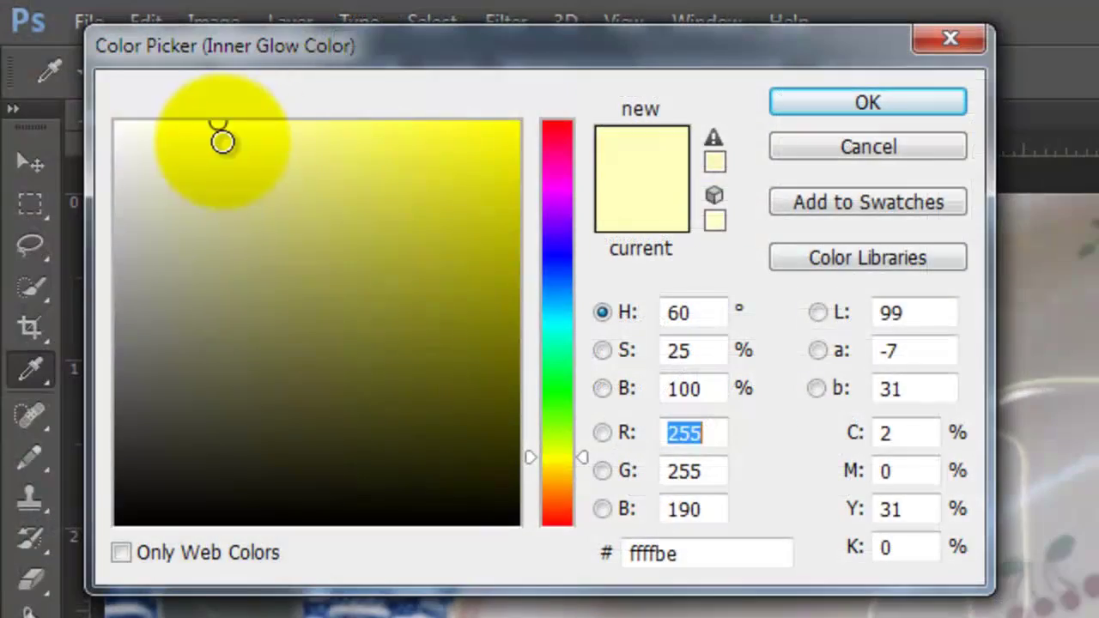
drag(220, 137, 116, 122)
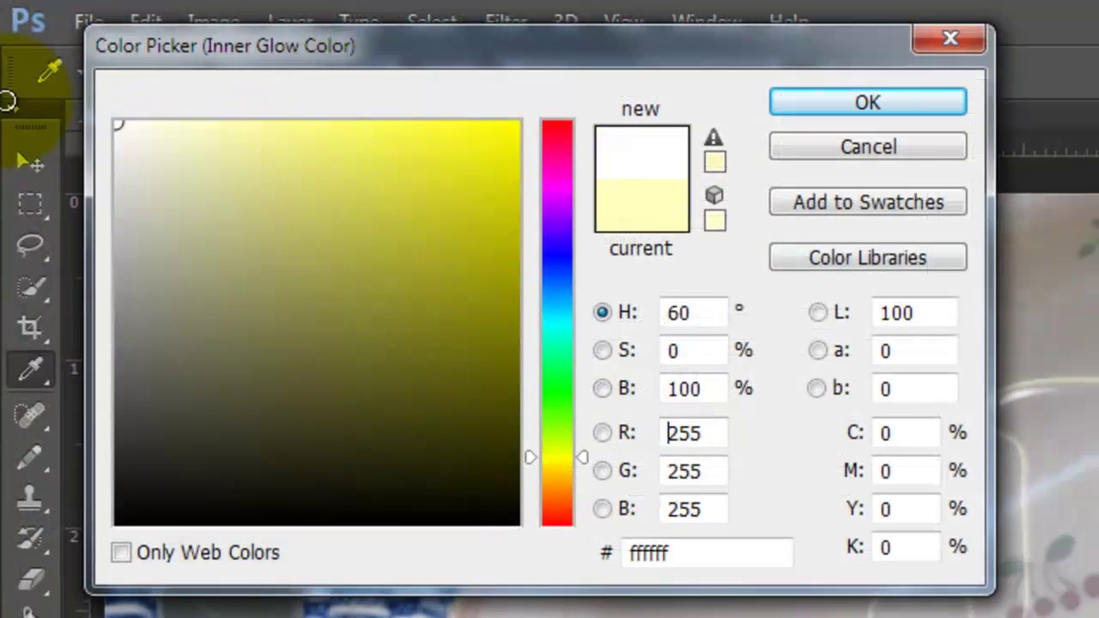
click(820, 106)
click(782, 94)
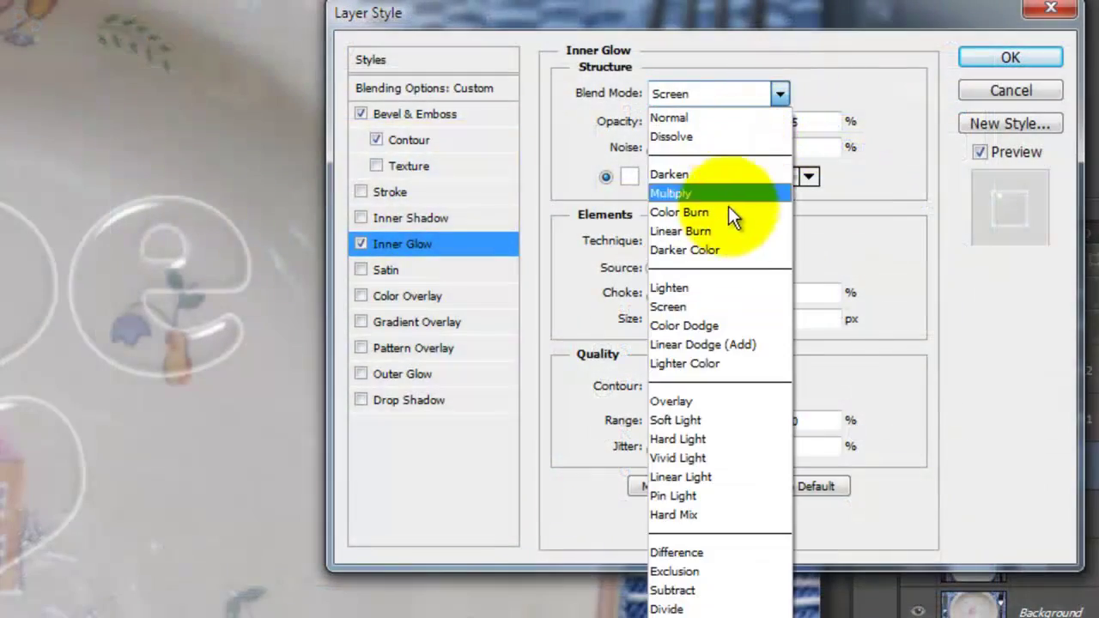
click(715, 326)
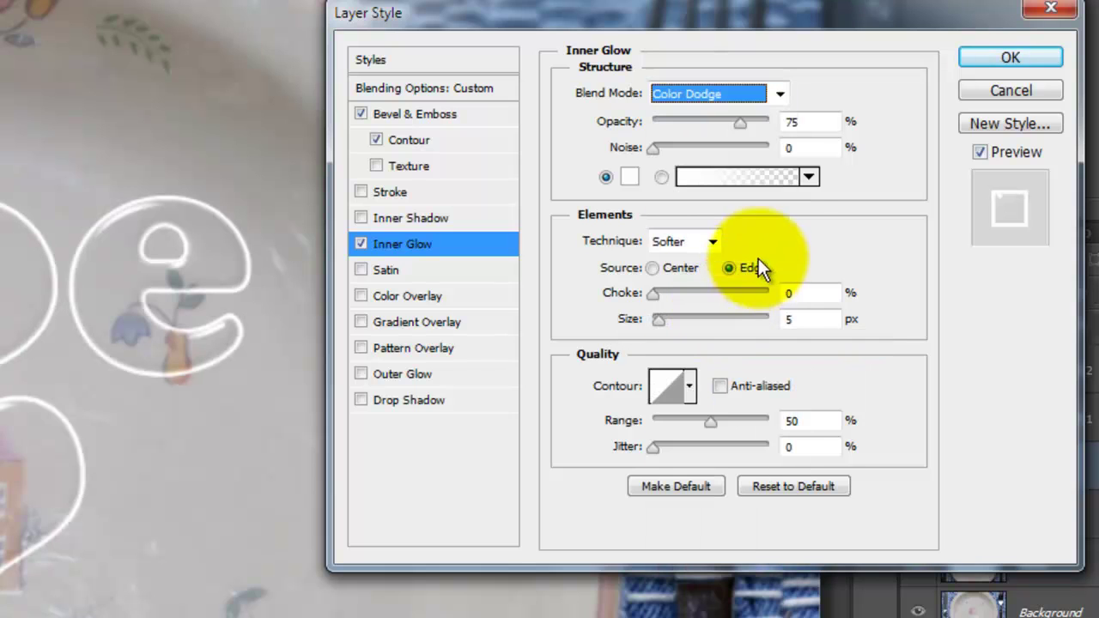
double_click(794, 121)
text(24)
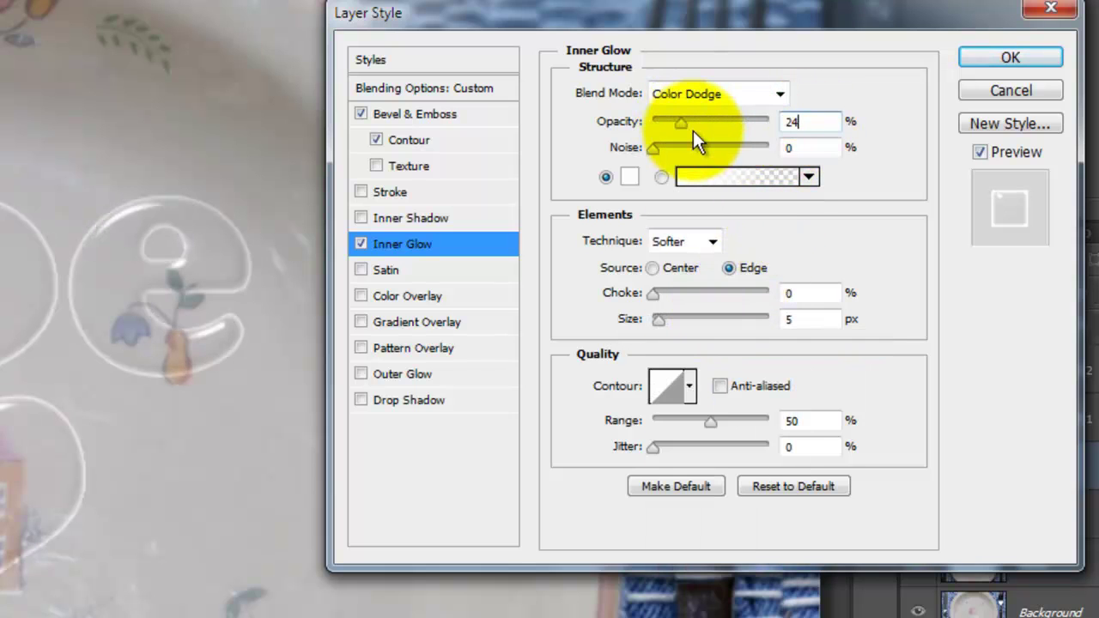
Source the inner glow from the centre with choke 34 and clear the size for 18.
click(653, 267)
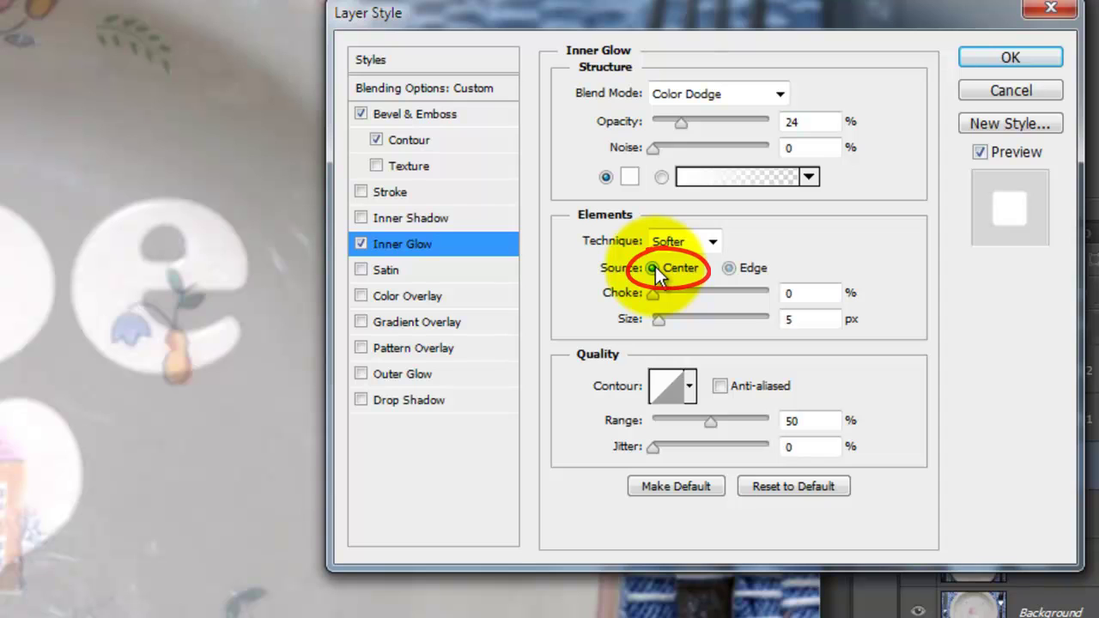
double_click(790, 292)
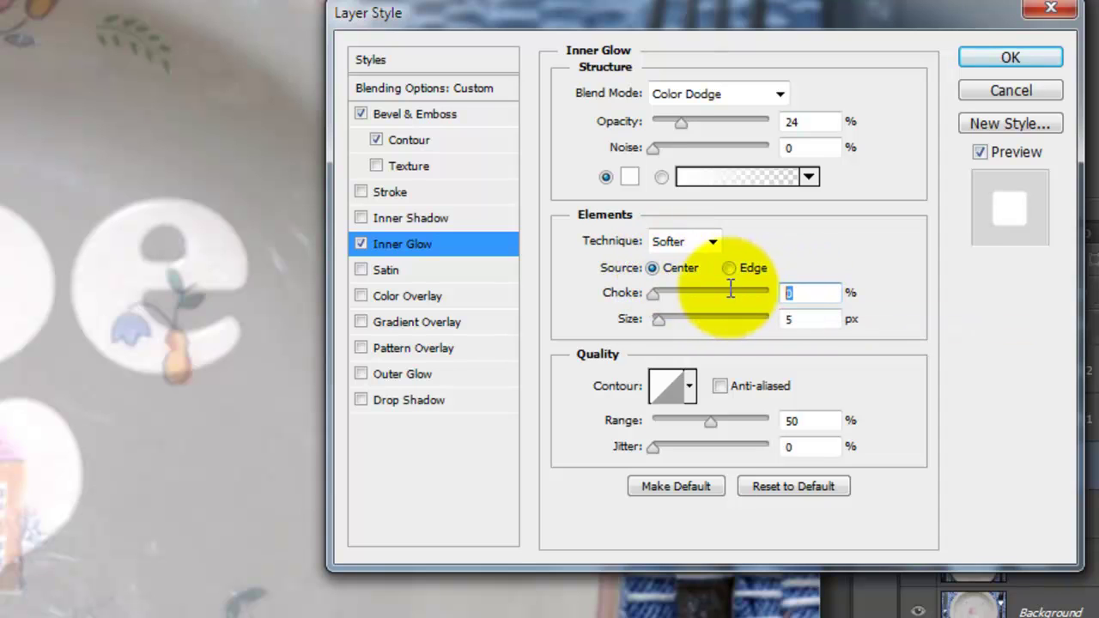
text(34)
click(801, 320)
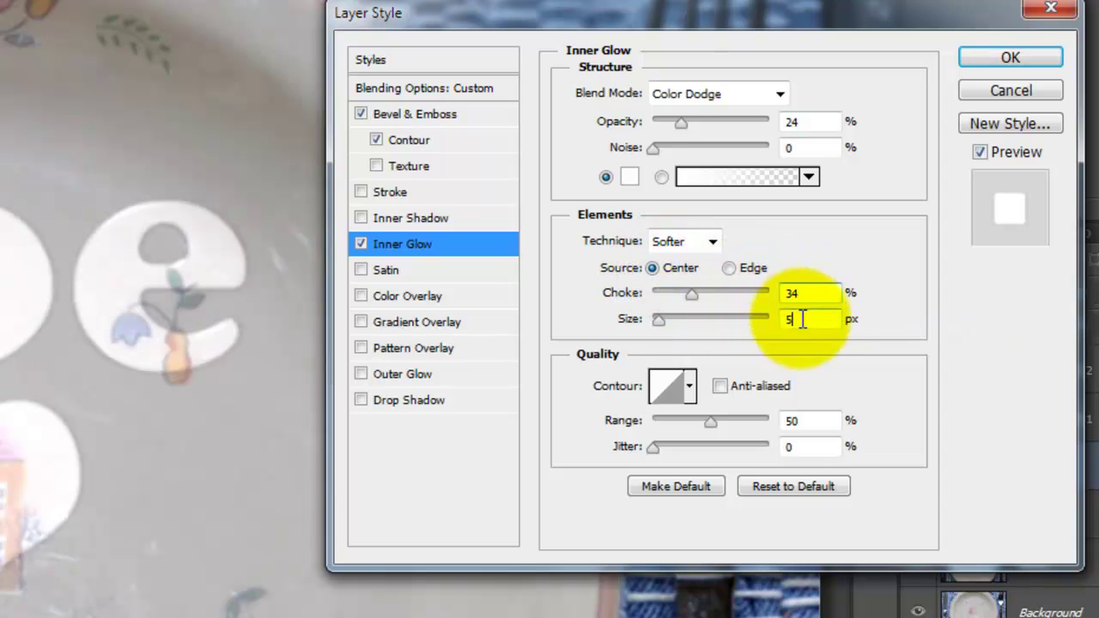
key(BackSpace)
Finish the inner glow size at 18 and add a red (ff0000) Darken colour overlay.
text(18)
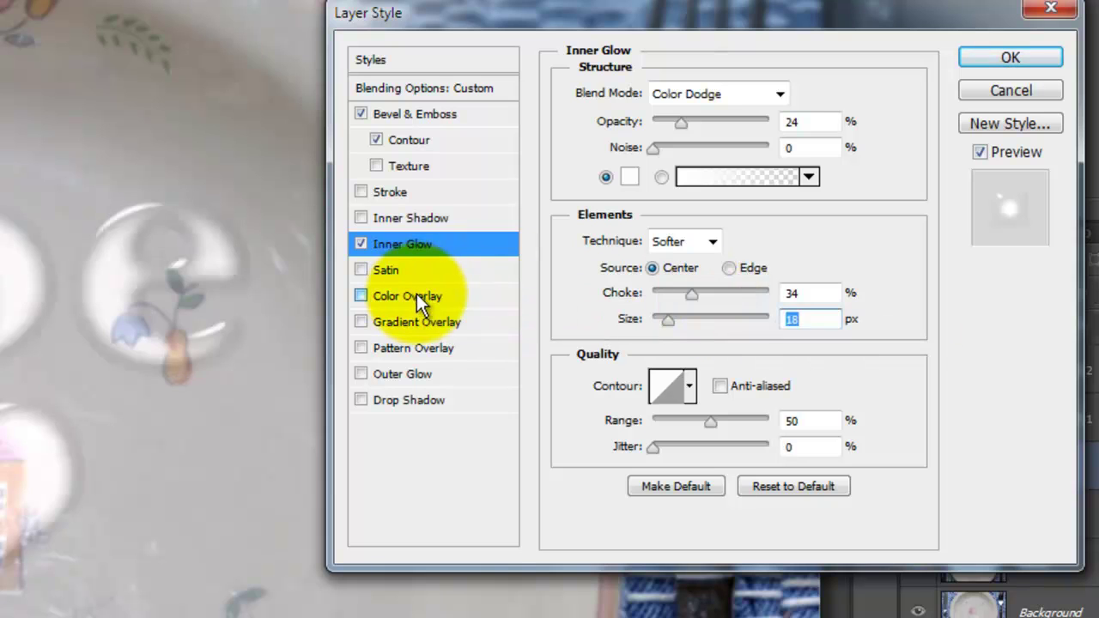
click(419, 294)
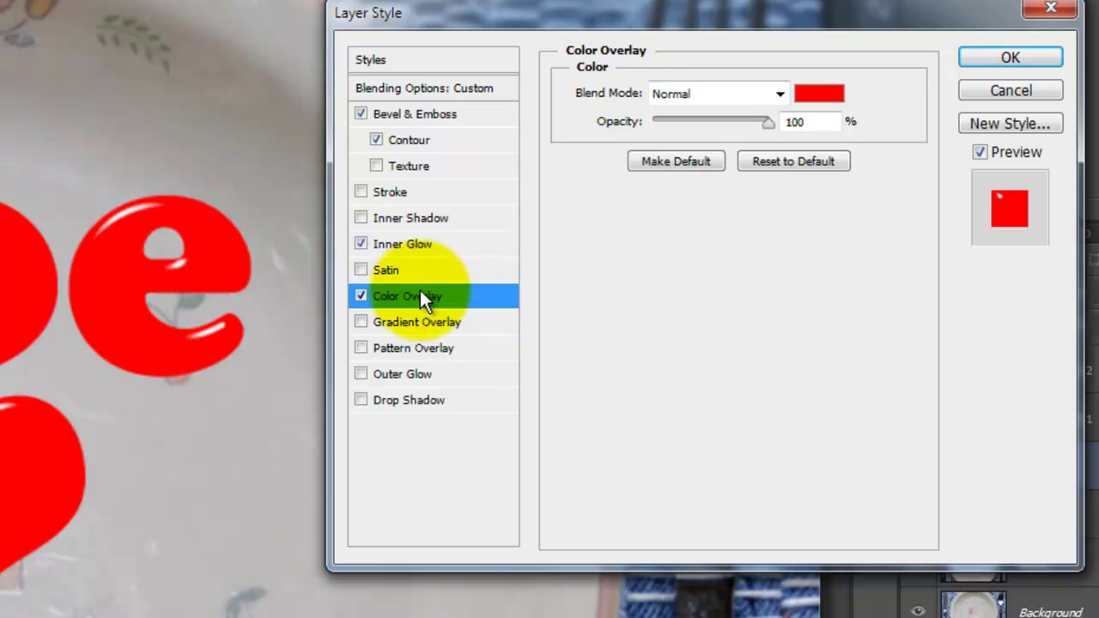
click(816, 96)
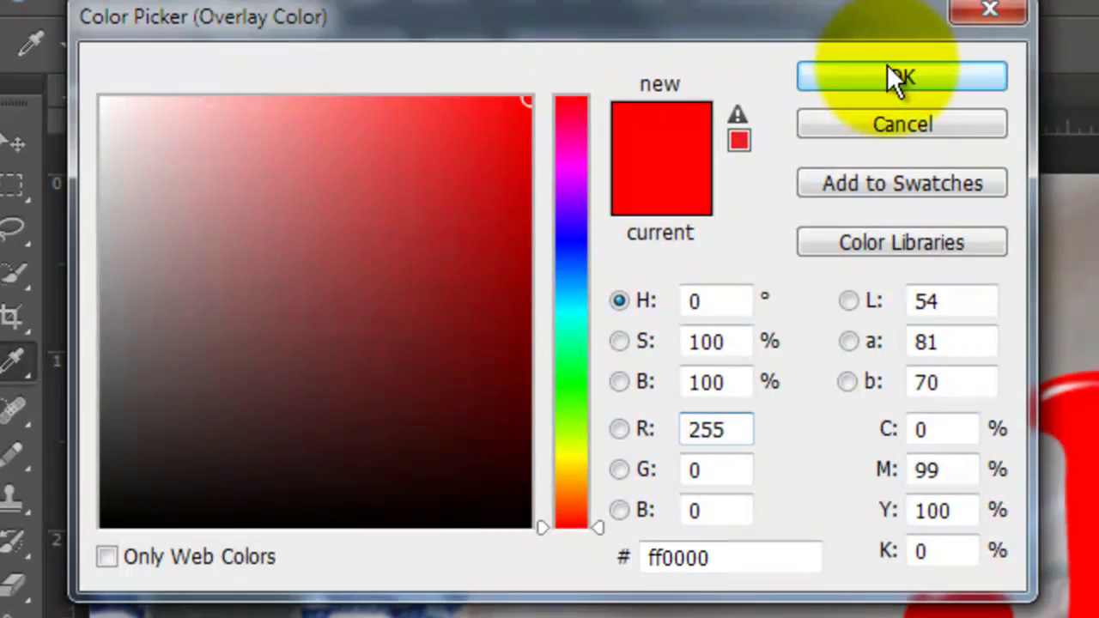
click(887, 75)
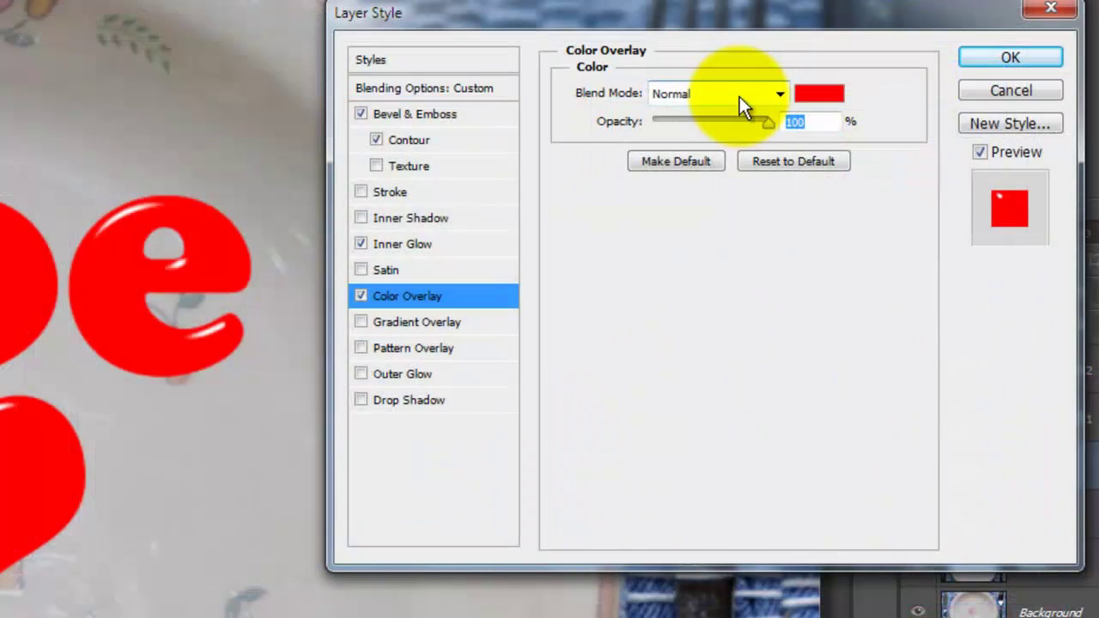
click(740, 96)
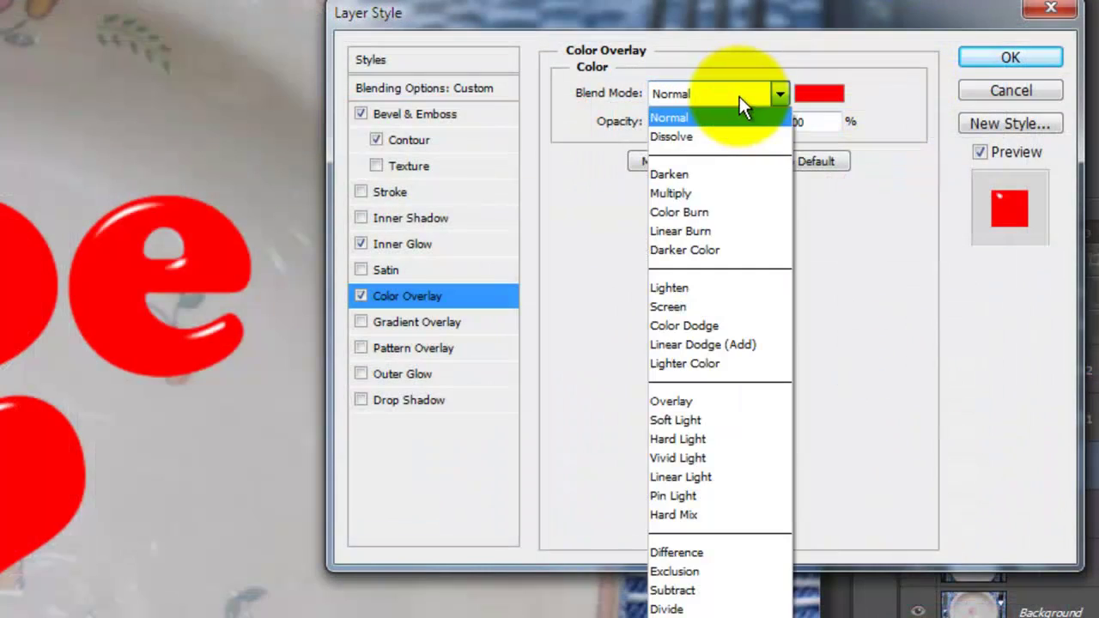
click(709, 176)
Add a white Overlay outer glow at 30% opacity and 6 px size, and enable Drop Shadow.
click(416, 375)
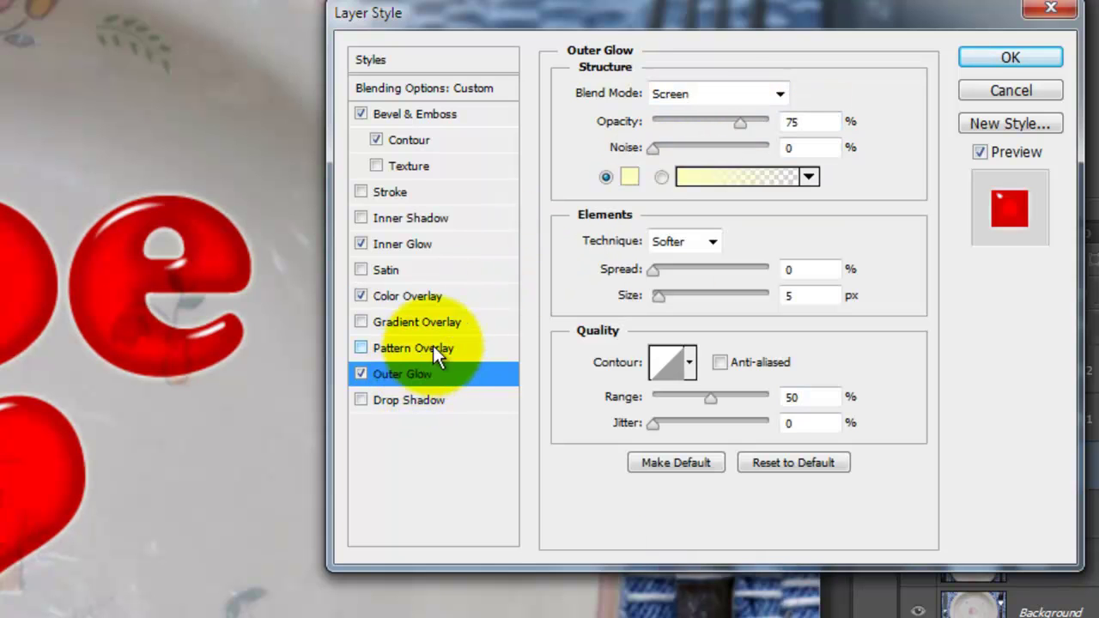
click(630, 180)
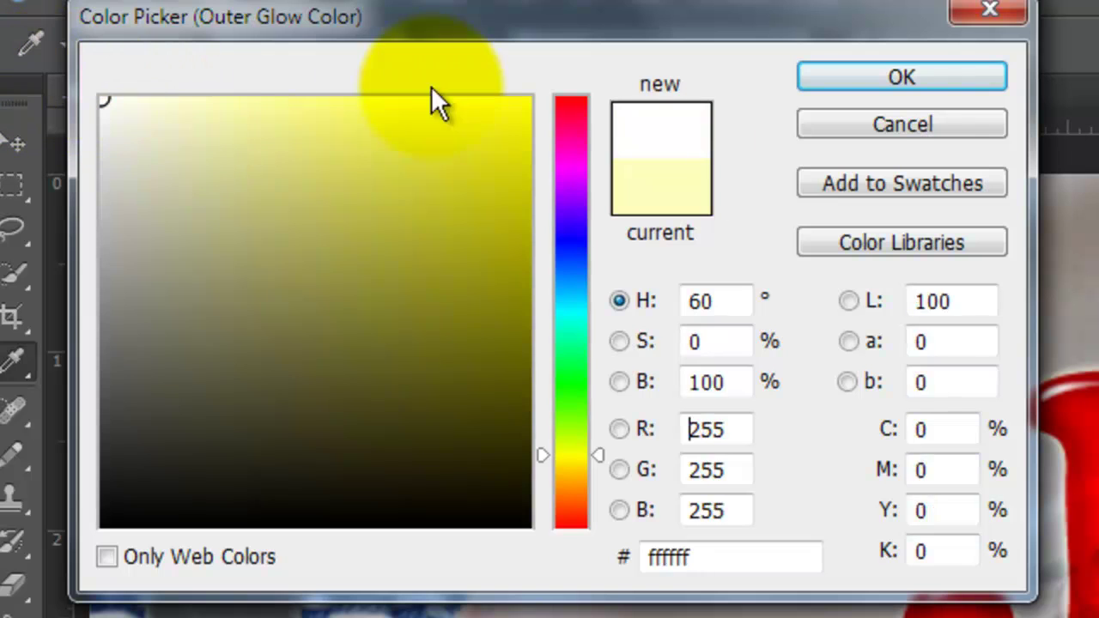
click(902, 76)
click(731, 97)
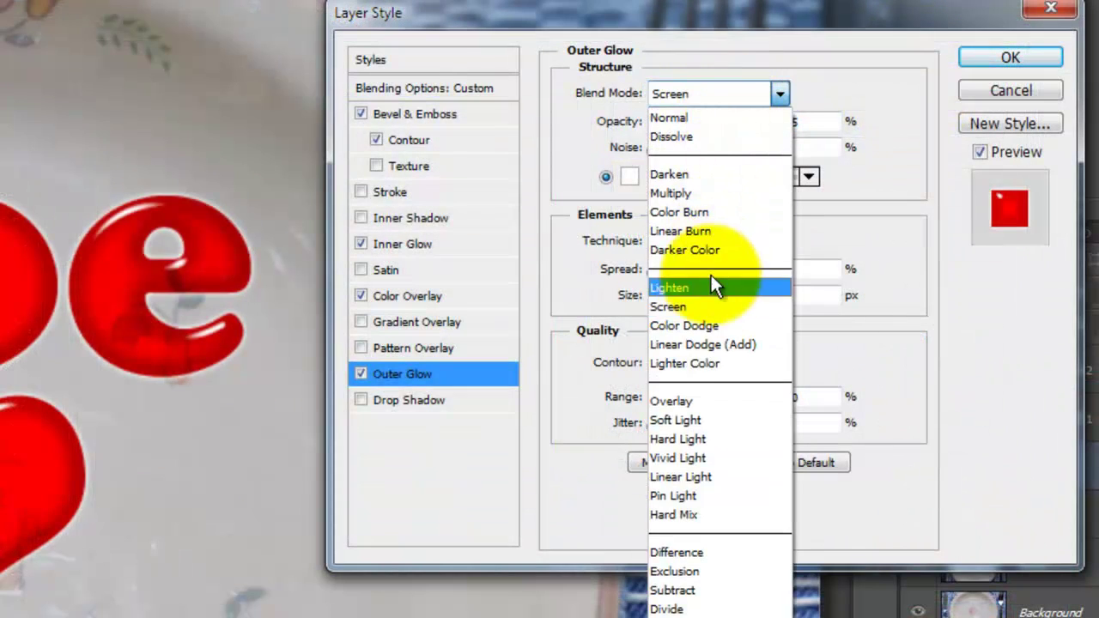
click(693, 401)
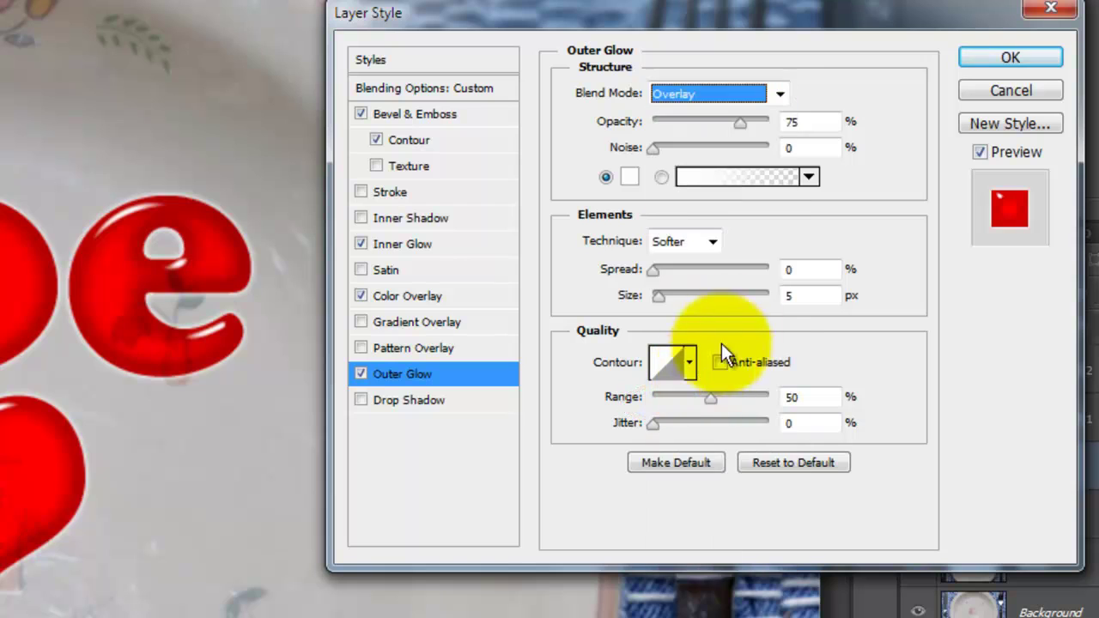
double_click(792, 121)
text(30)
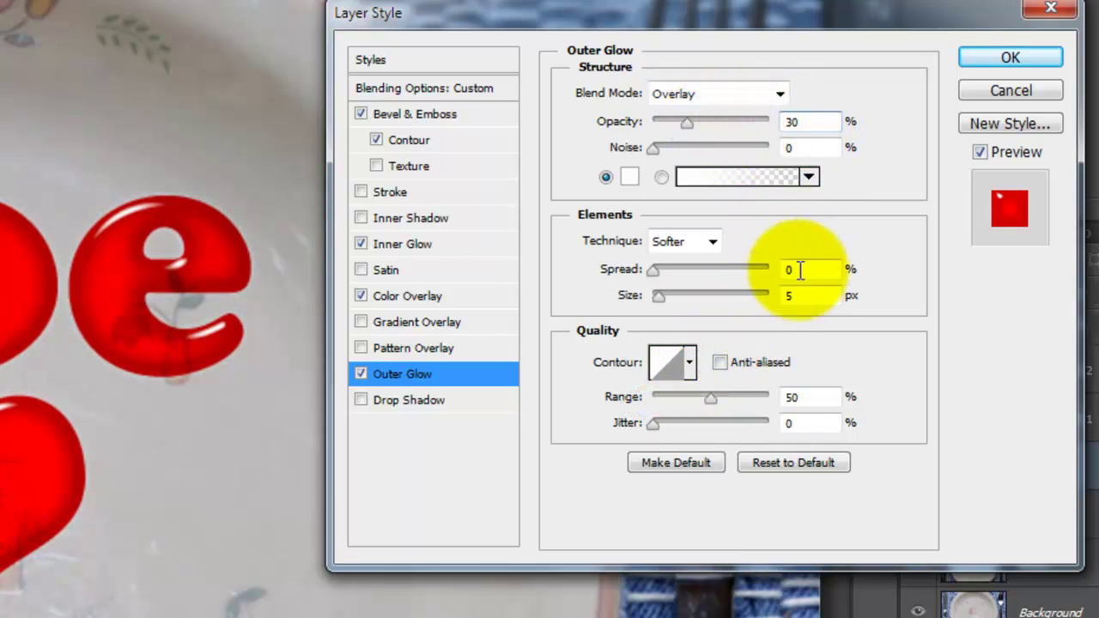
double_click(790, 295)
text(6)
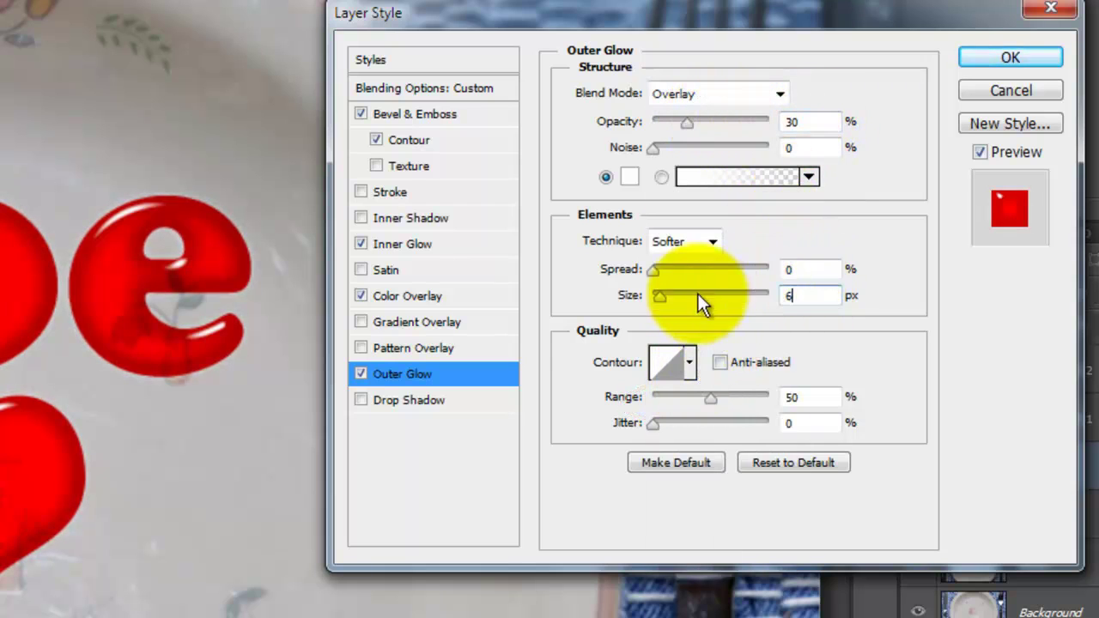
click(420, 399)
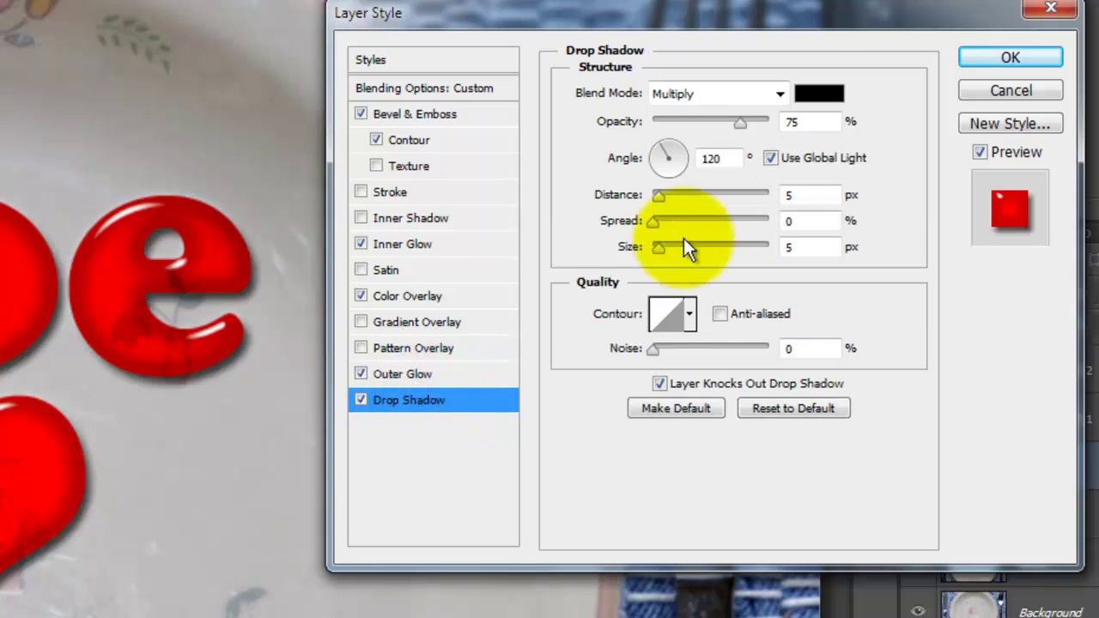
Set the drop shadow colour to 800000 at 100% opacity.
click(818, 94)
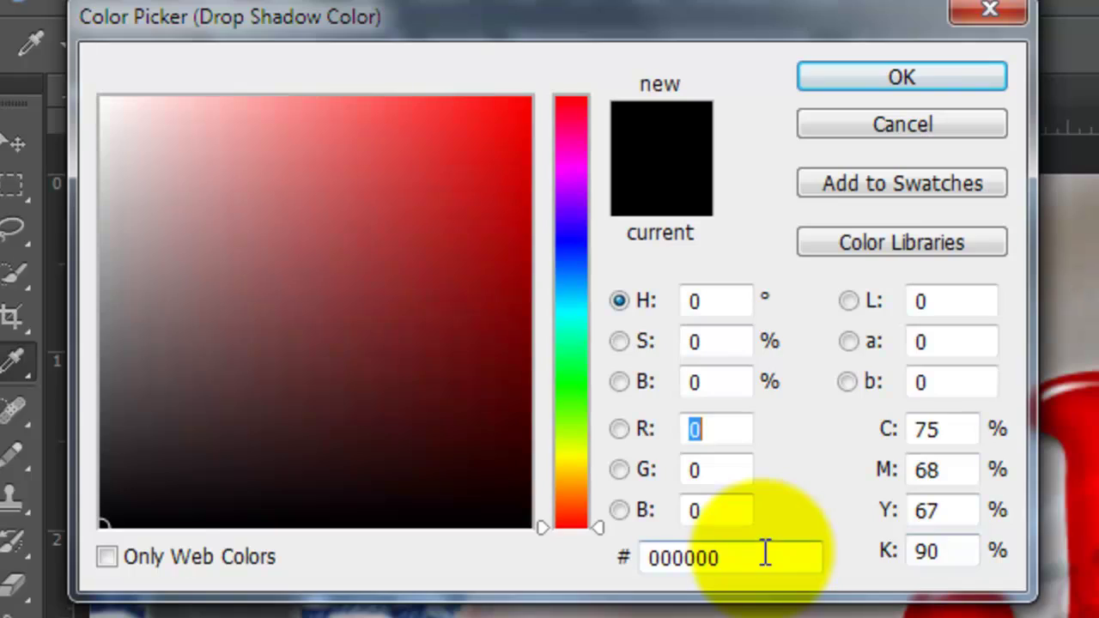
click(765, 552)
text(80000)
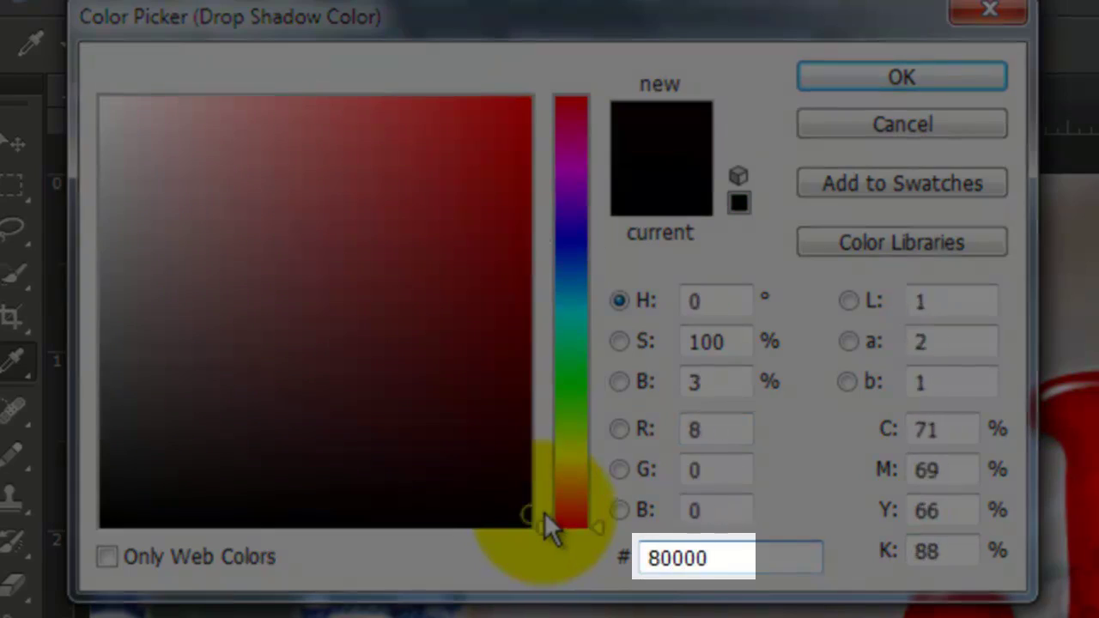
text(0)
click(832, 79)
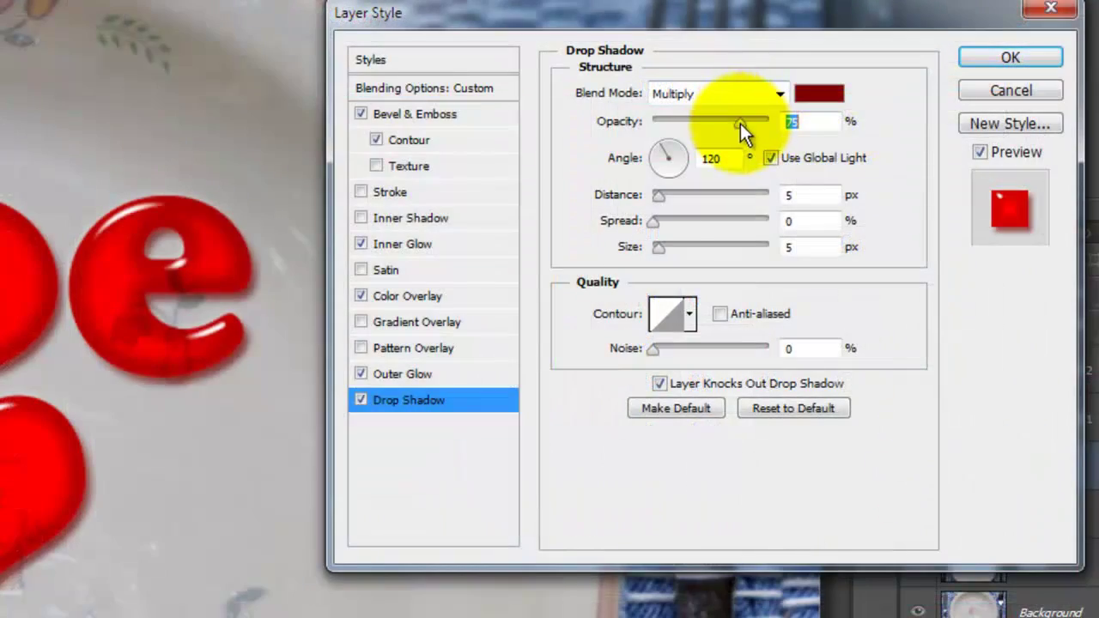
drag(740, 123, 802, 126)
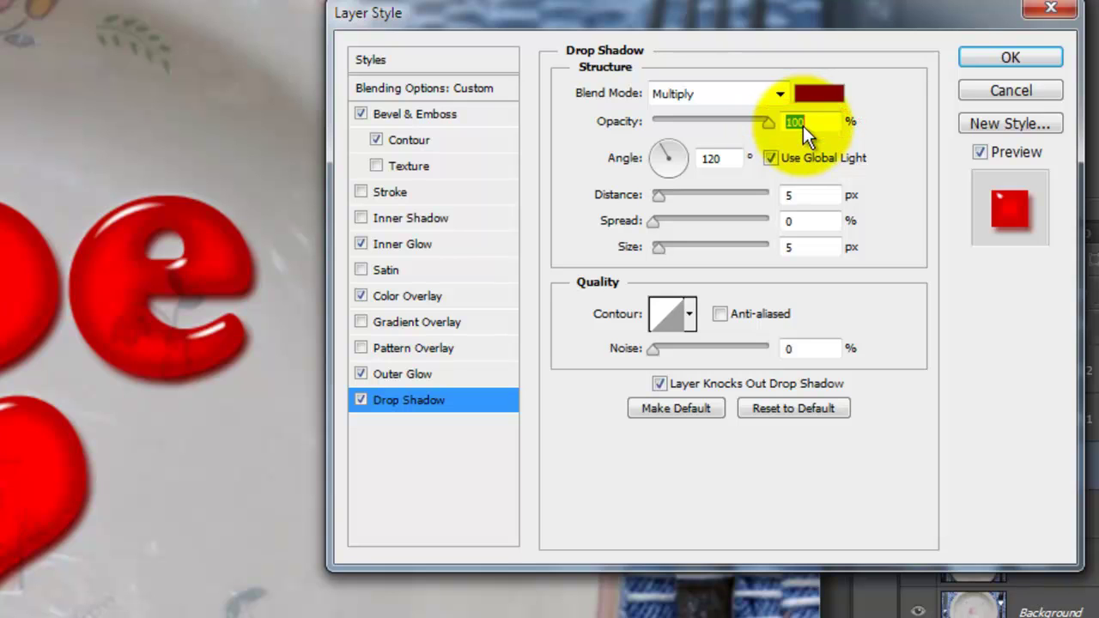
Give the drop shadow distance 2, spread 17 and size 6.
double_click(791, 195)
text(2)
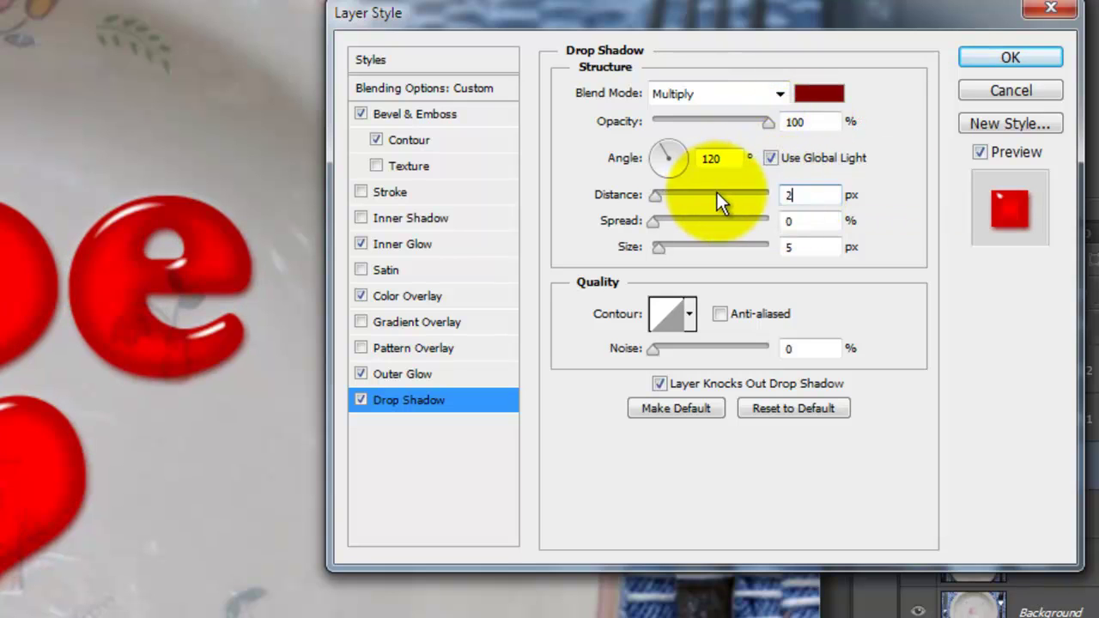
double_click(790, 220)
text(17)
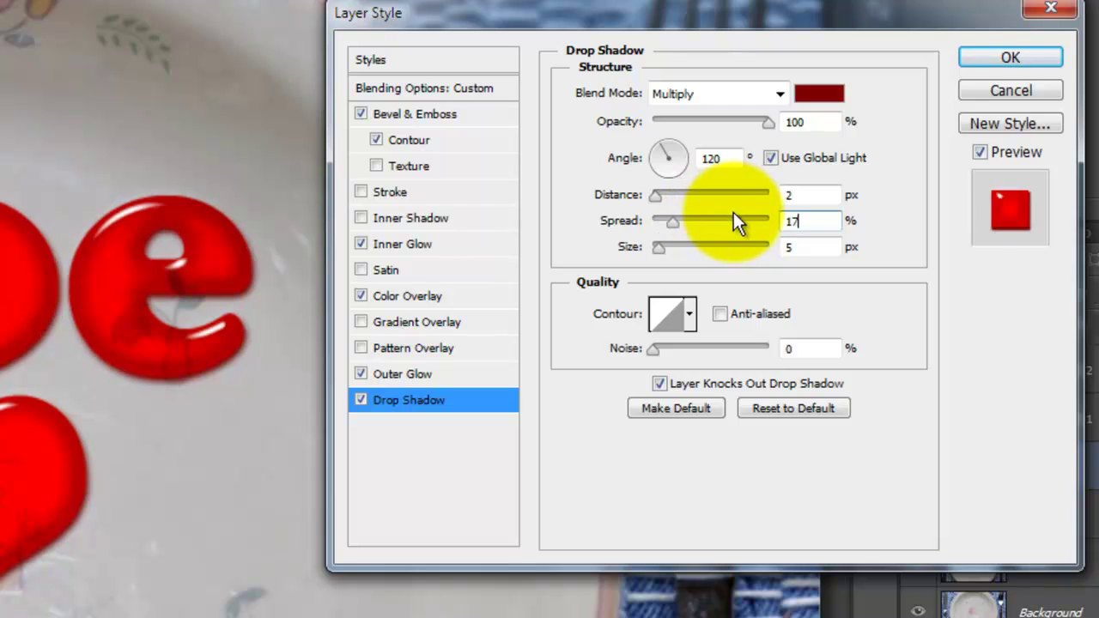
key(Tab)
text(6)
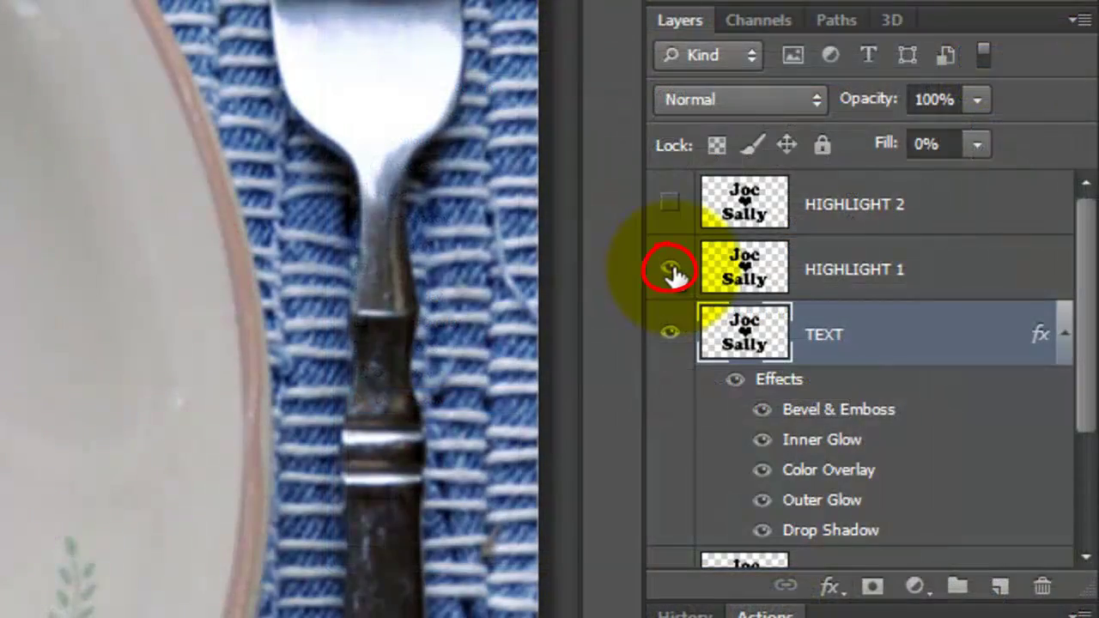
Add Bevel & Emboss to HIGHLIGHT 1 with depth 154, size 13 and soften 2.
click(743, 273)
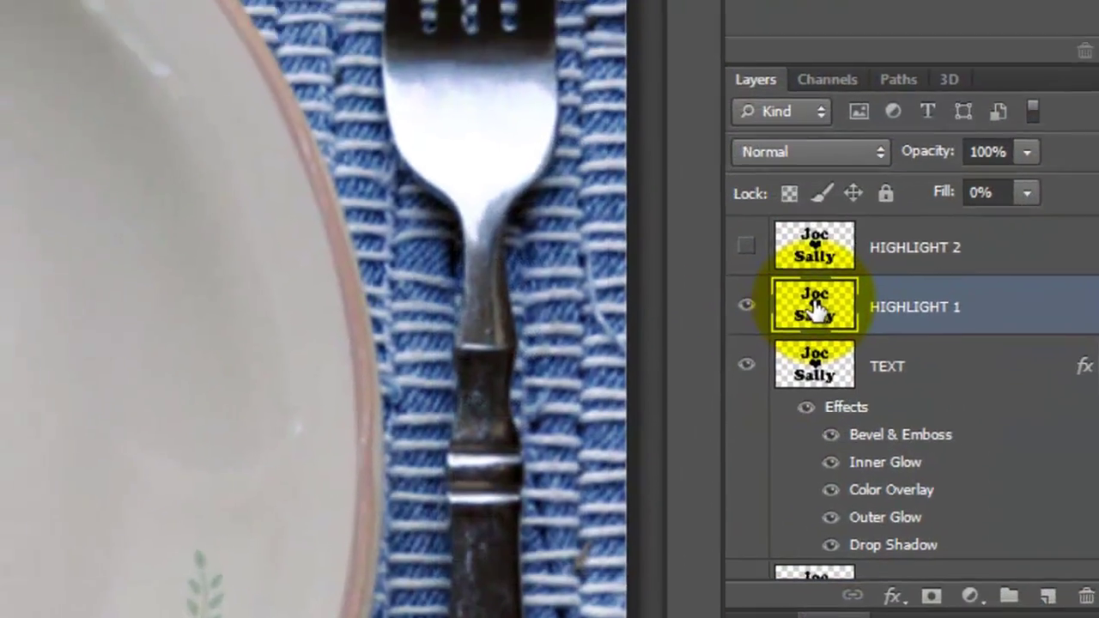
double_click(743, 273)
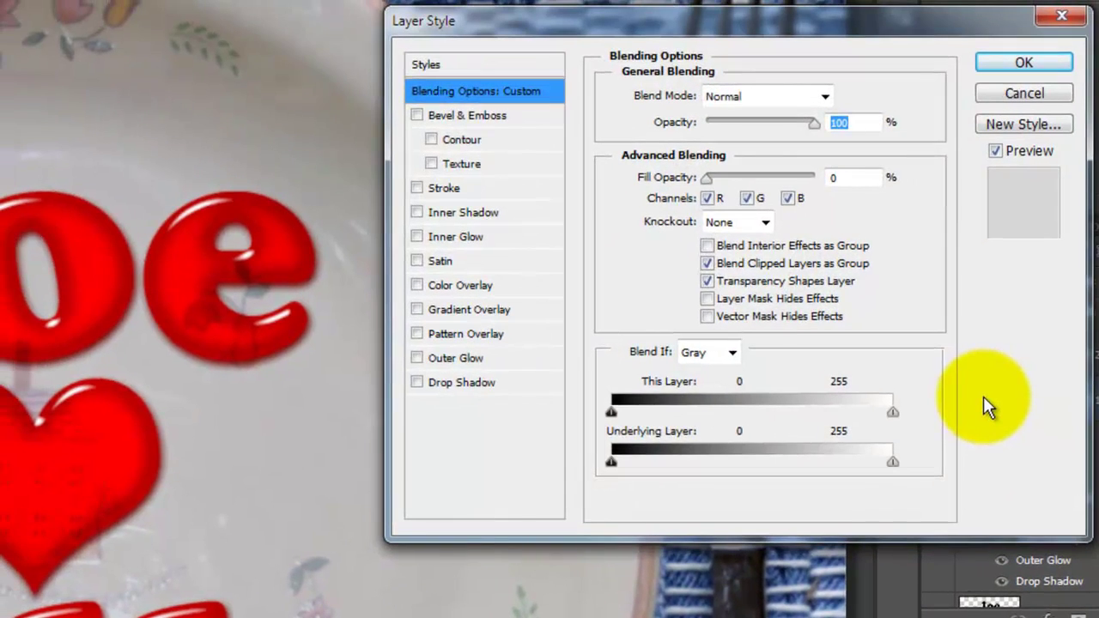
click(466, 115)
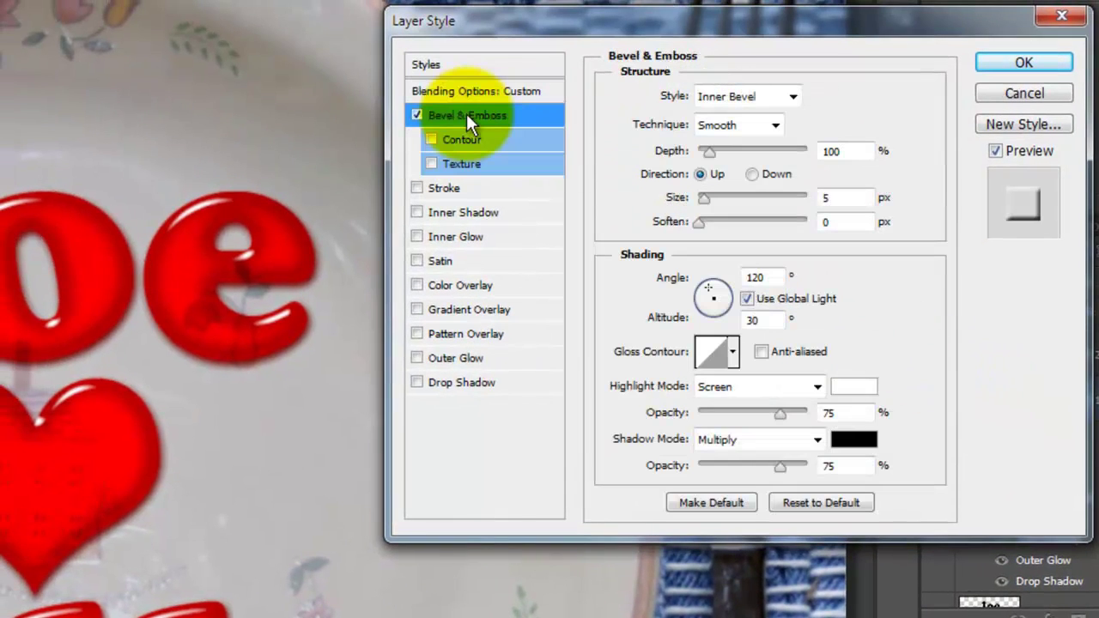
double_click(816, 150)
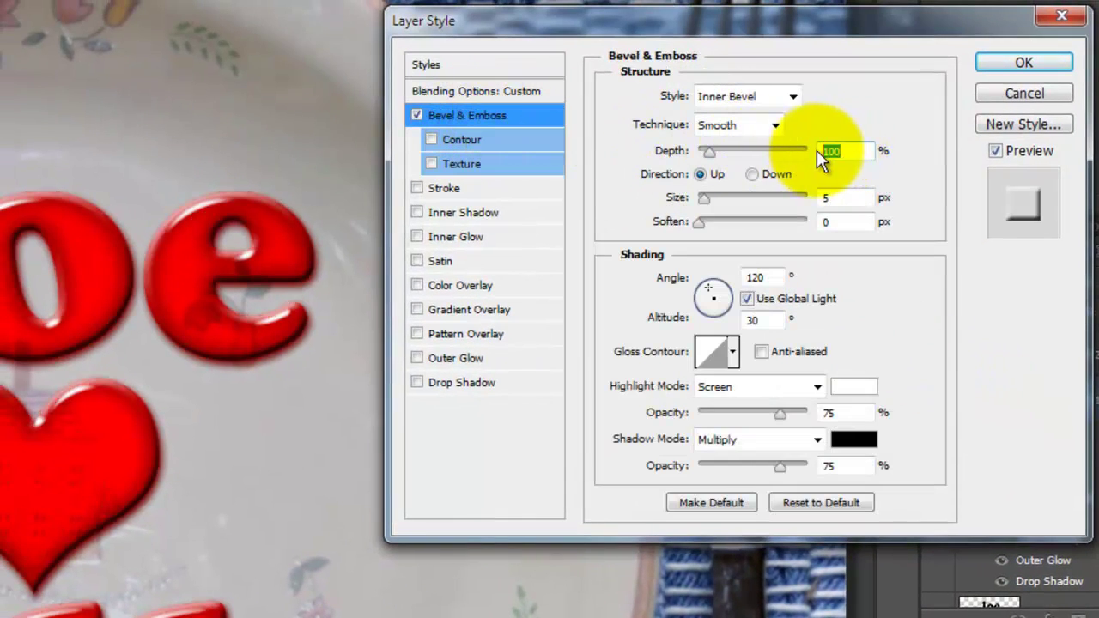
text(154)
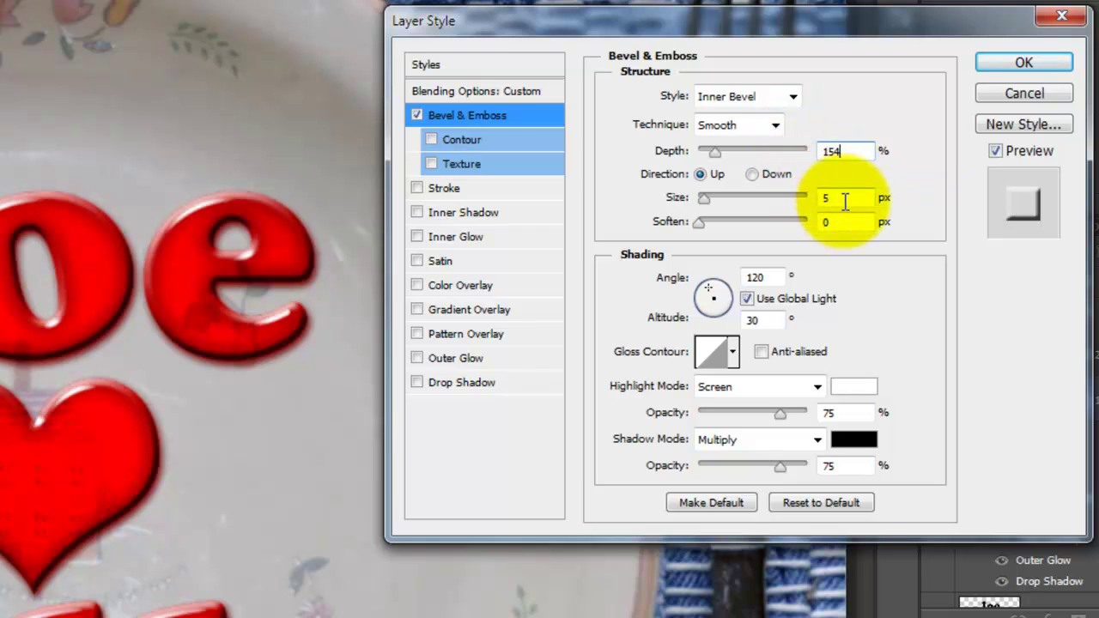
double_click(845, 199)
text(13)
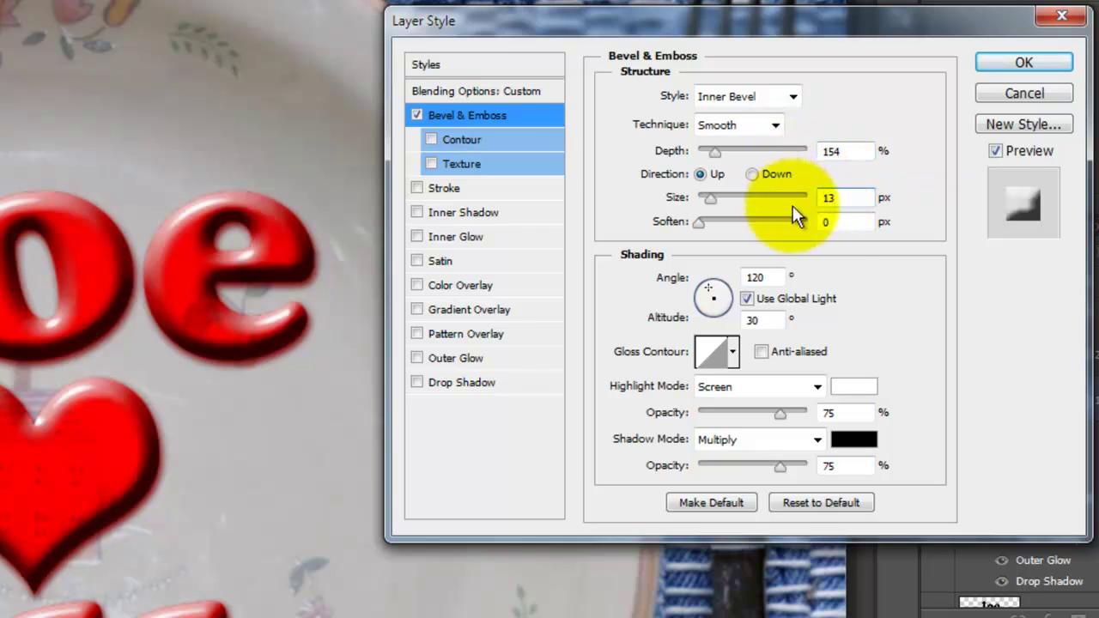
double_click(826, 222)
text(2)
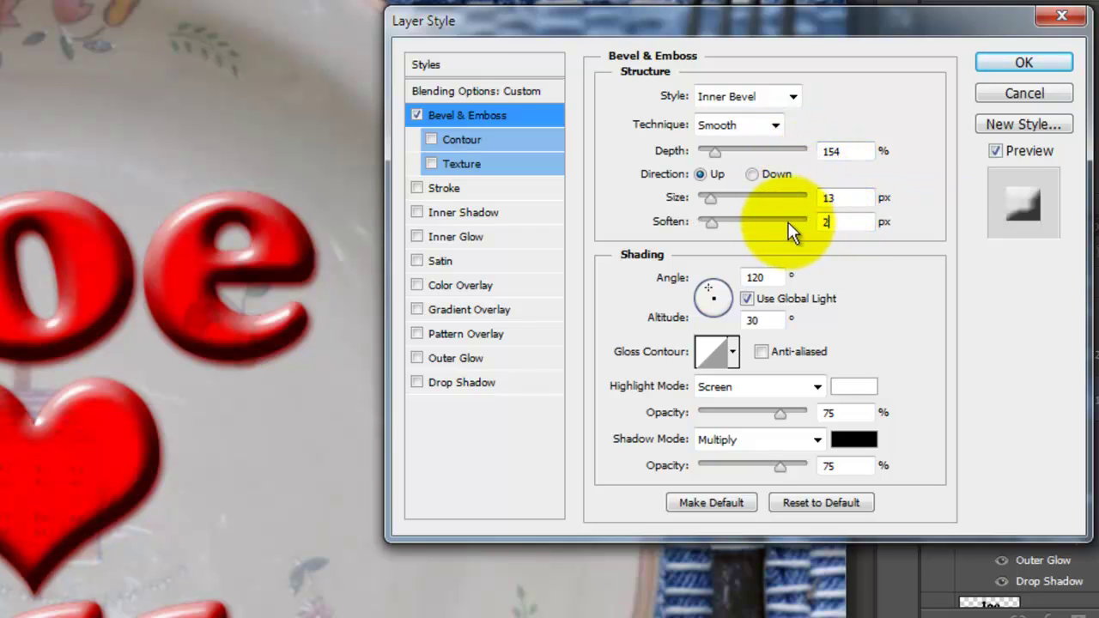
Give the bevel its own lighting at 133° angle and 74° altitude.
click(747, 299)
double_click(767, 277)
text(133)
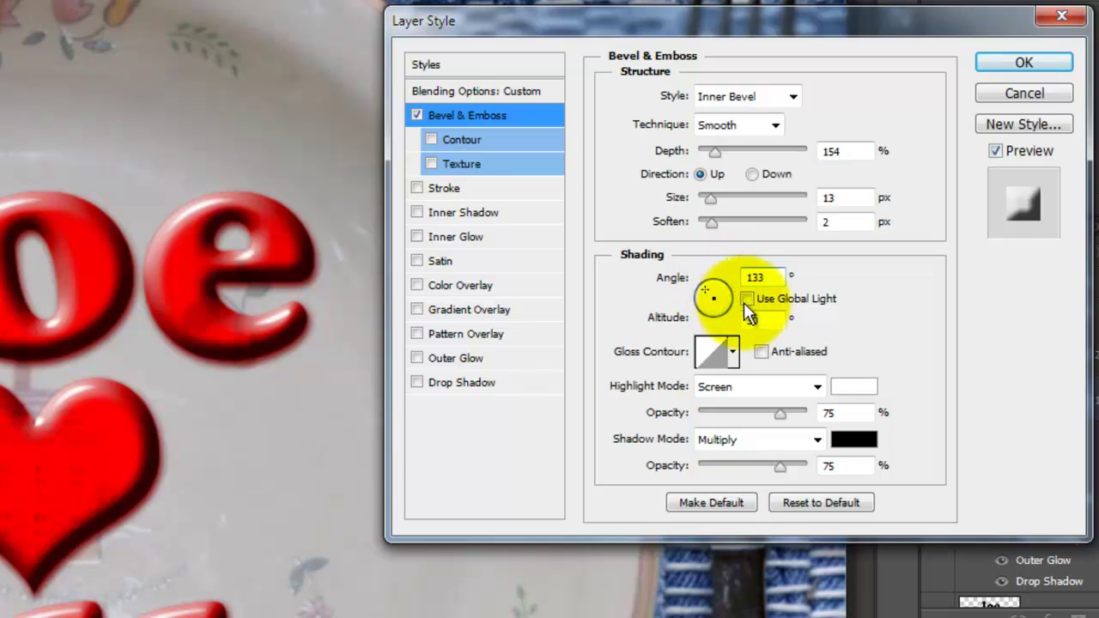
key(Tab)
text(74)
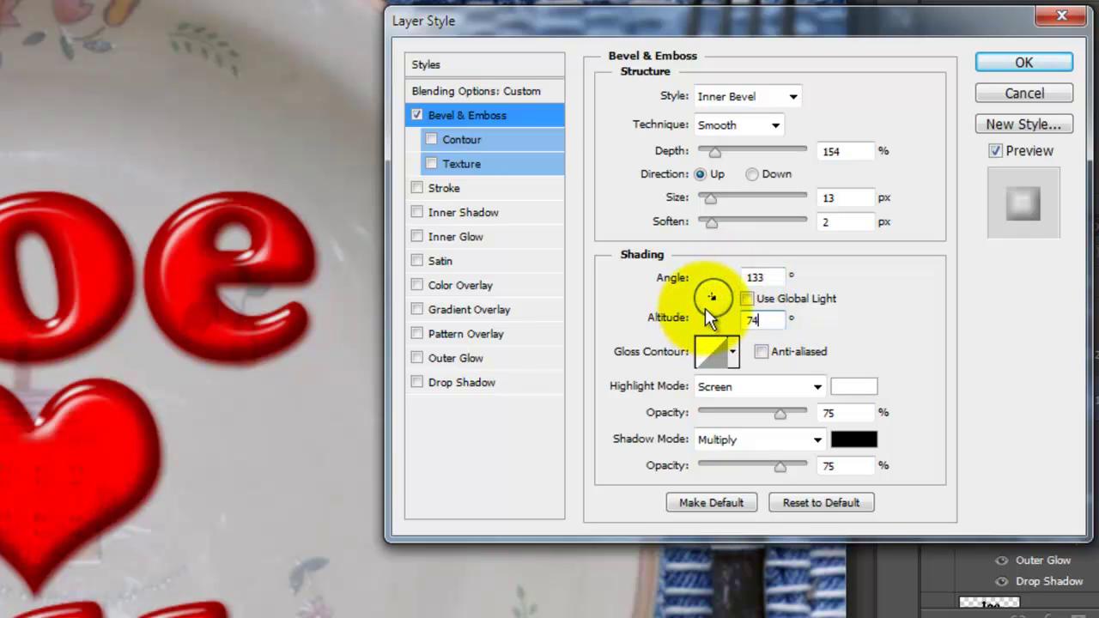
Apply a Ring gloss contour, 100% highlight and Color Burn shadows at 15%, then confirm.
click(733, 352)
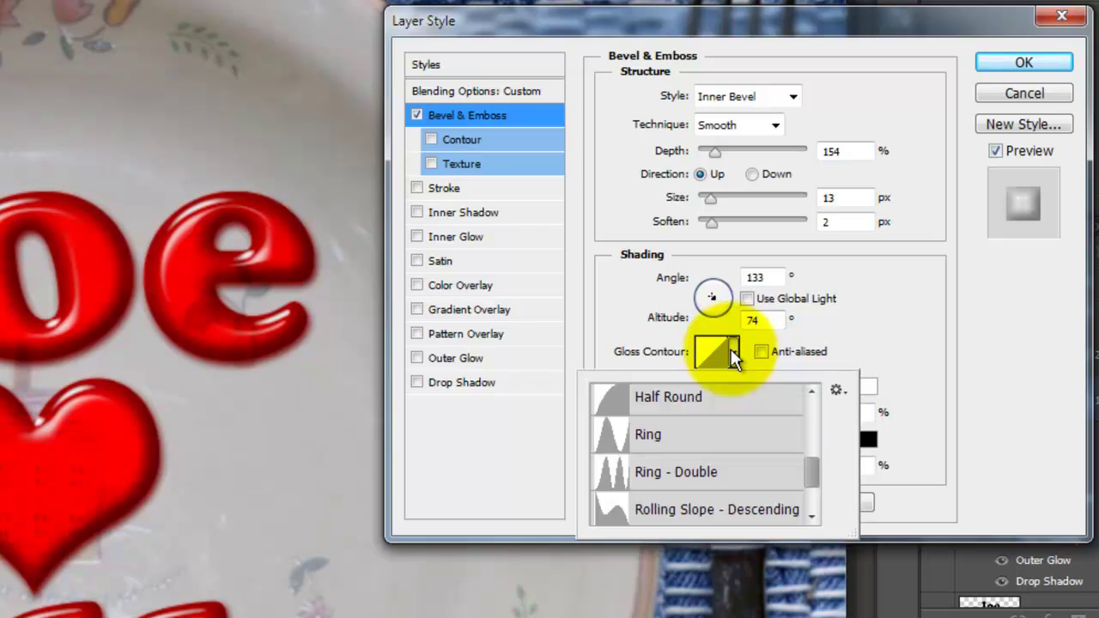
click(630, 435)
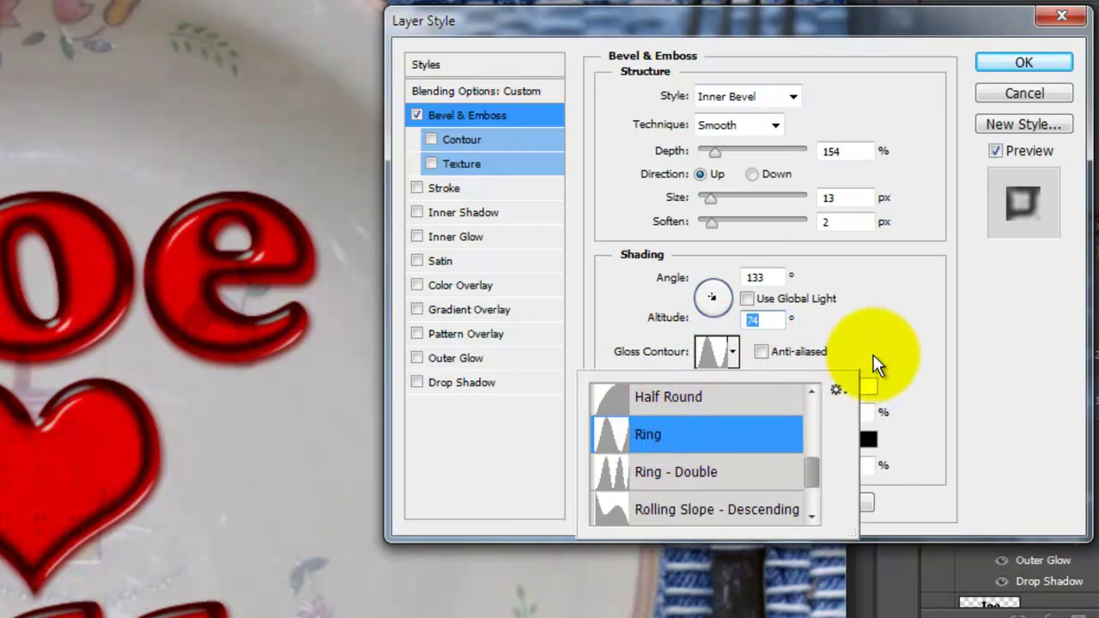
click(876, 365)
double_click(829, 413)
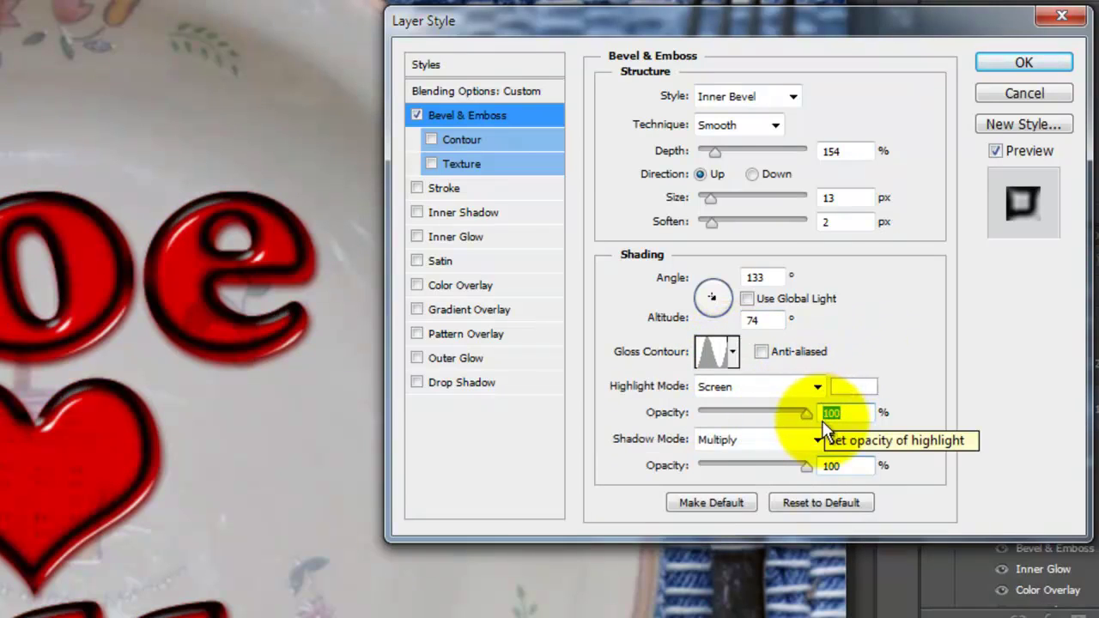
click(815, 439)
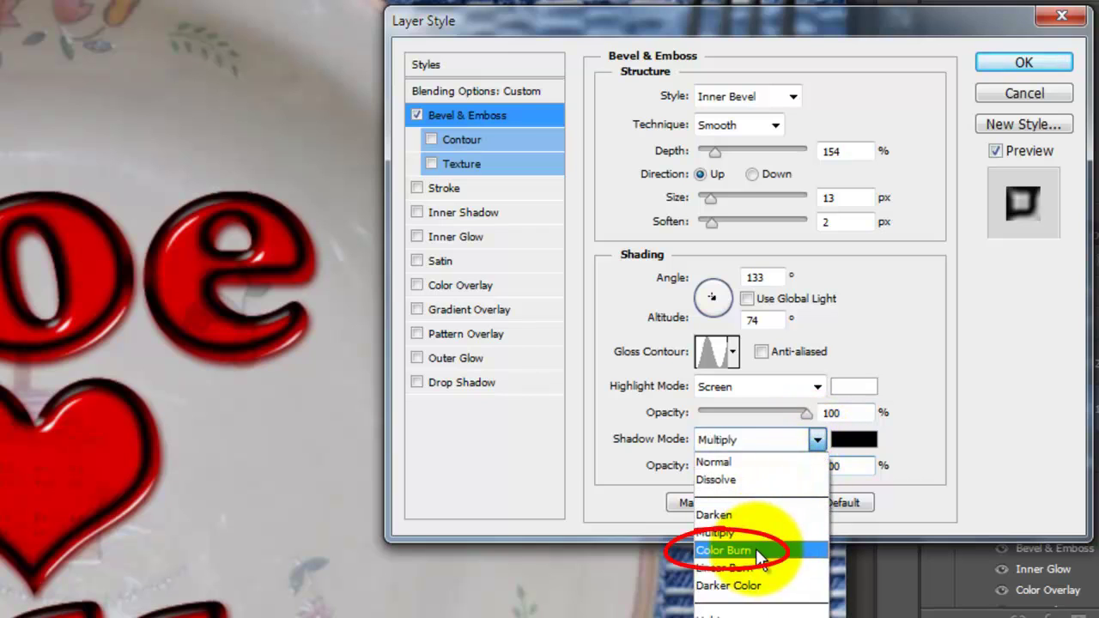
click(756, 550)
double_click(830, 466)
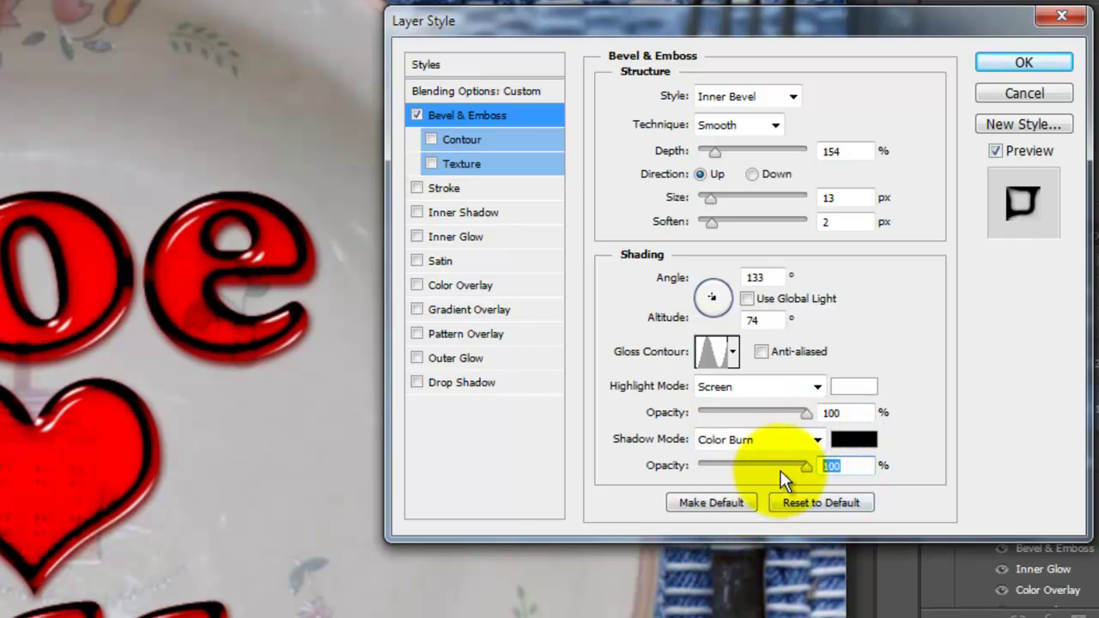
text(15)
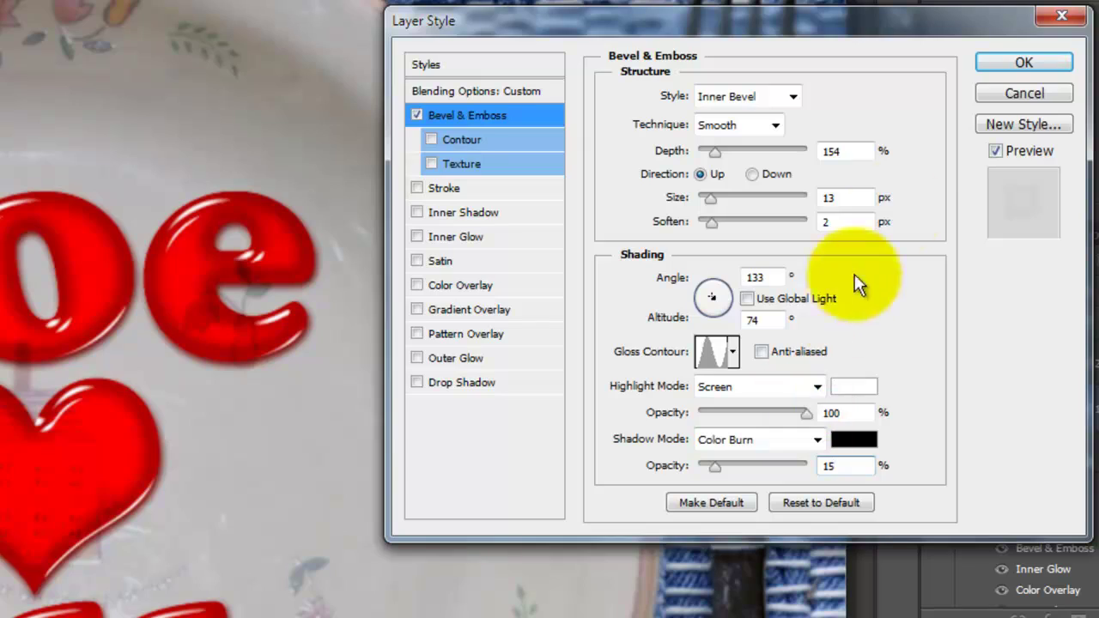
click(998, 63)
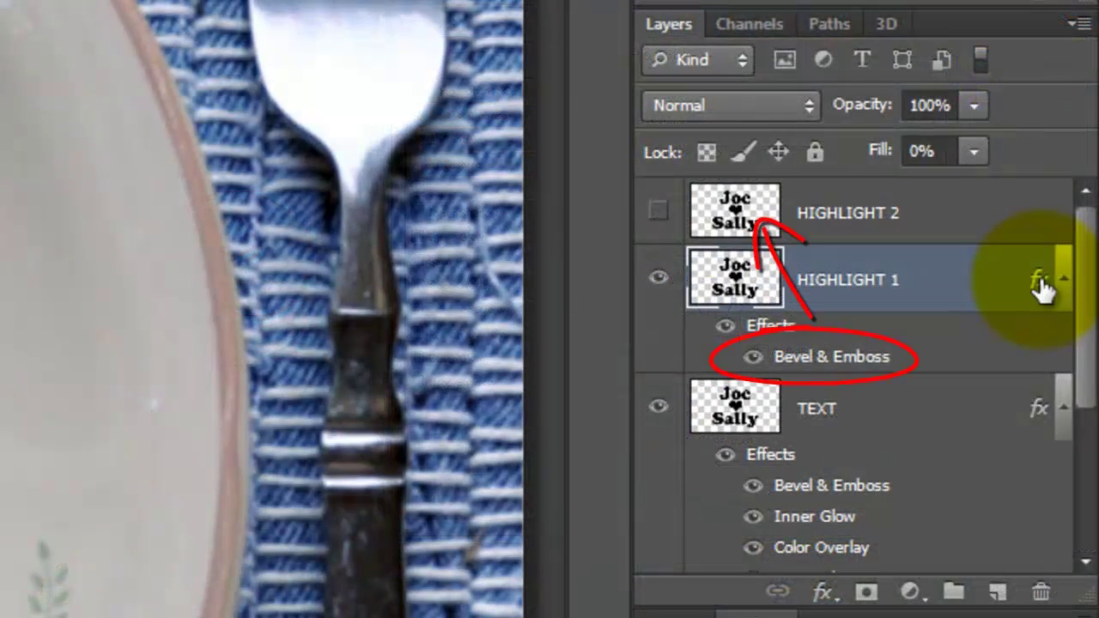
Alt-copy HIGHLIGHT 1's bevel to HIGHLIGHT 2, show that layer, and set its angle to -146°.
key(alt)
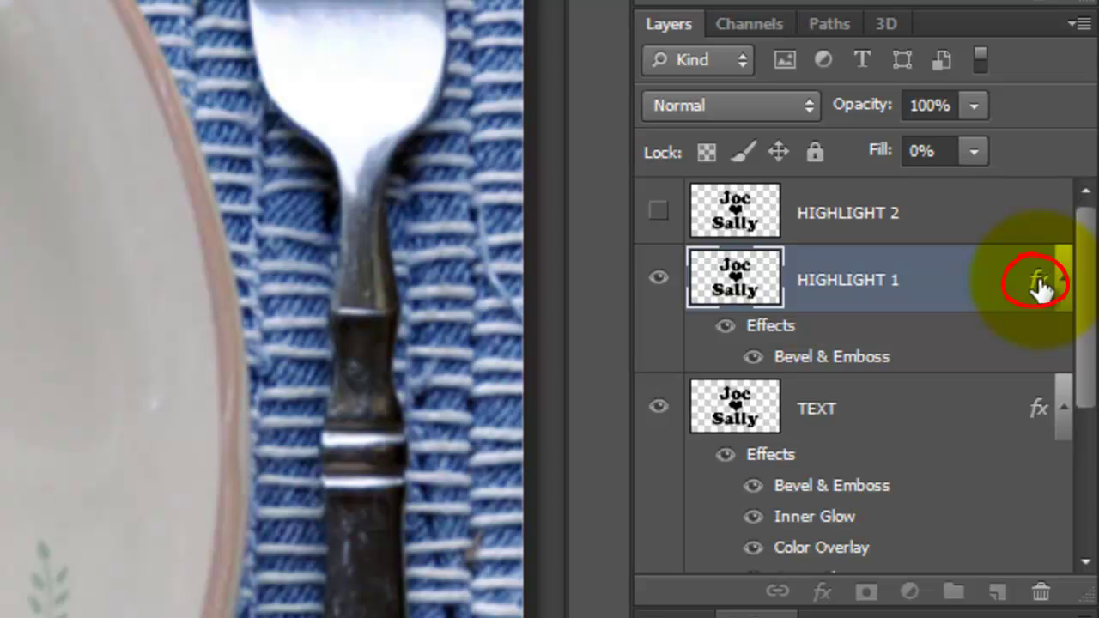
drag(1040, 289, 973, 210)
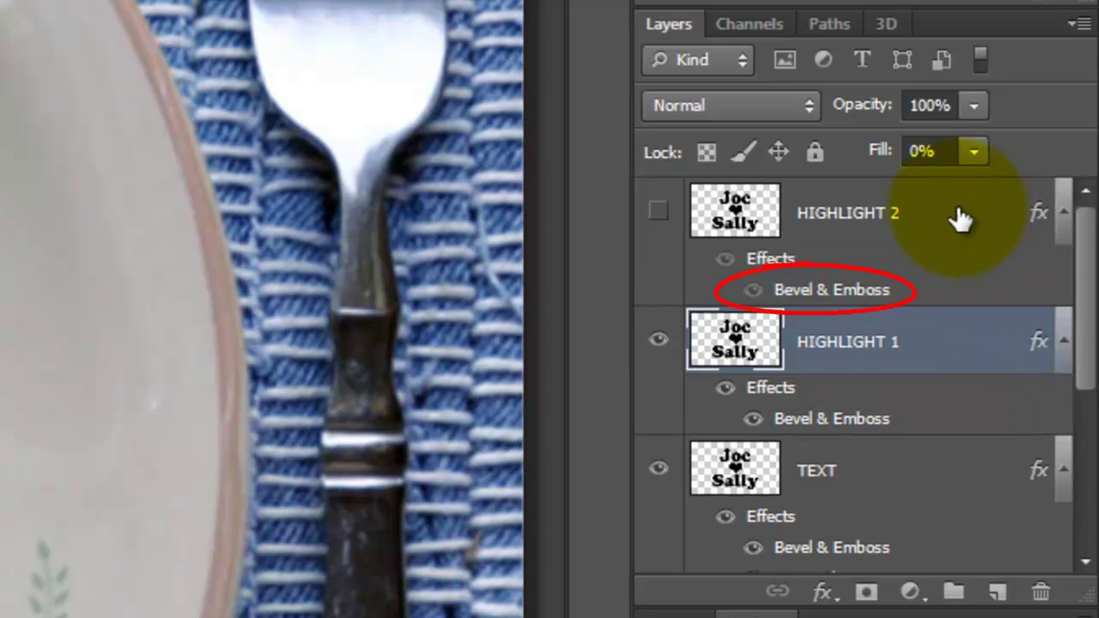
click(658, 213)
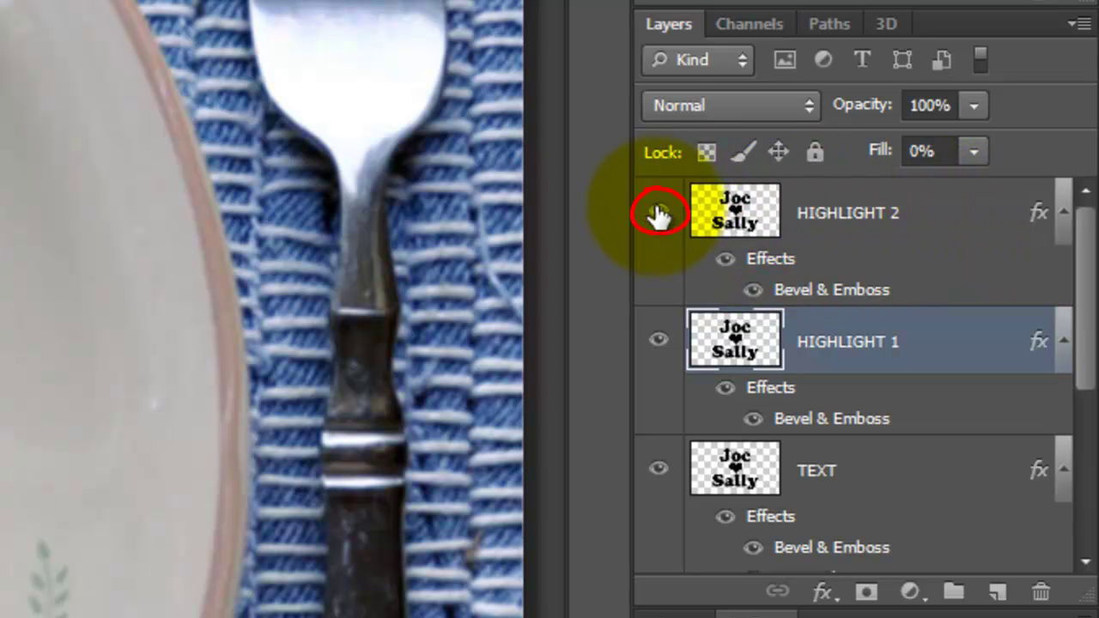
double_click(807, 290)
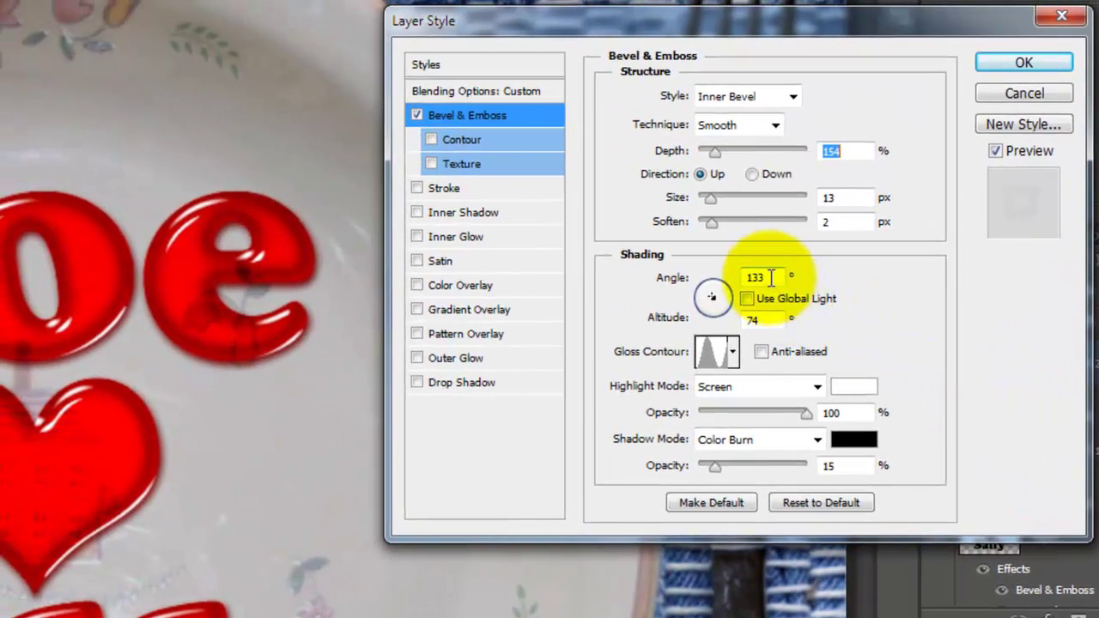
text(-146)
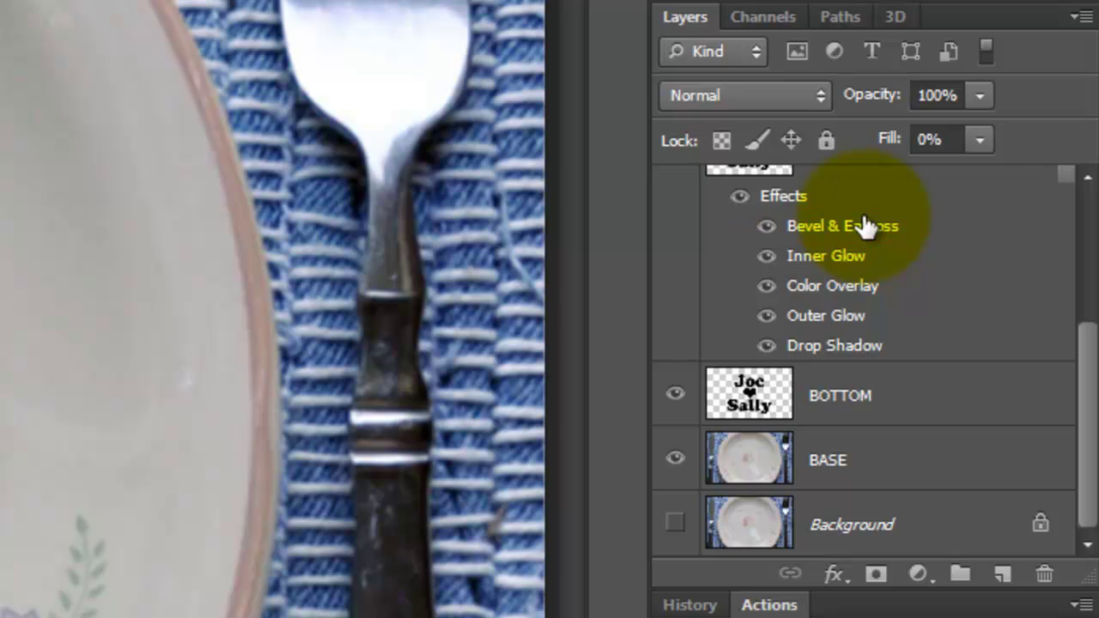
Duplicate TEXT's Bevel & Emboss and then its Color Overlay effect onto the BOTTOM layer.
key(shift+alt)
drag(865, 226, 870, 406)
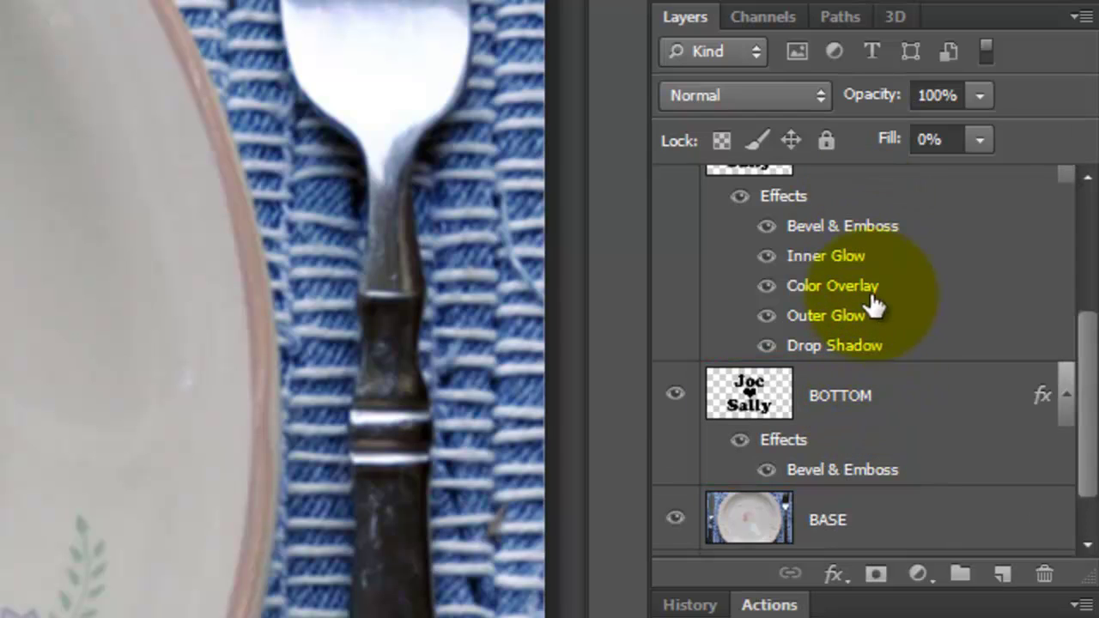
key(shift+alt)
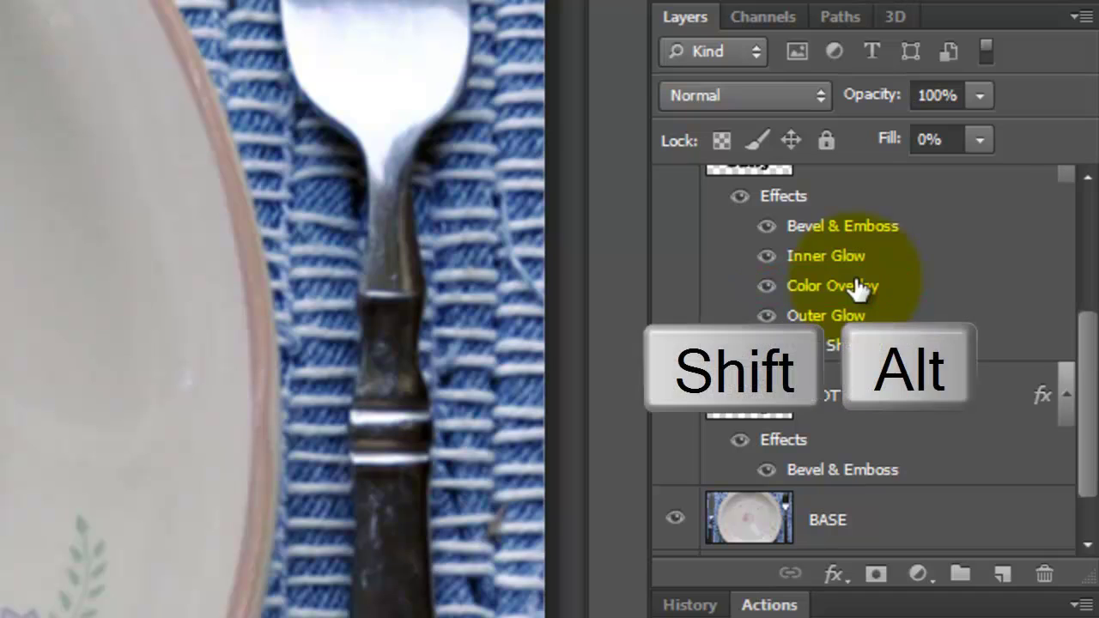
drag(858, 290, 841, 468)
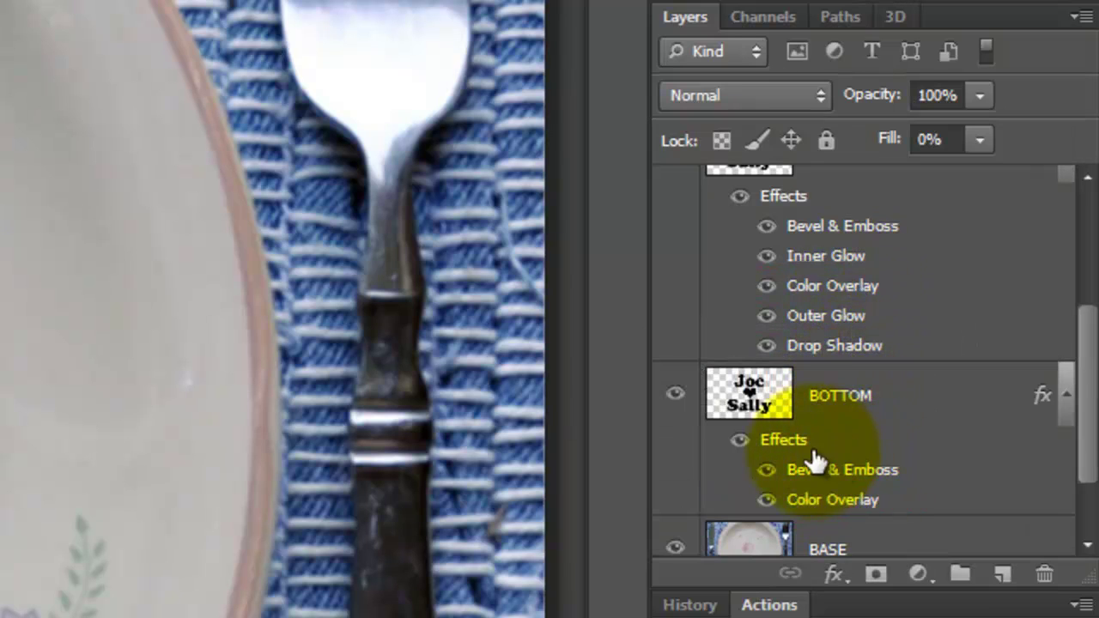
Add a black Multiply inner shadow to BOTTOM: 70% opacity, 3 px distance, 6 px size.
double_click(784, 440)
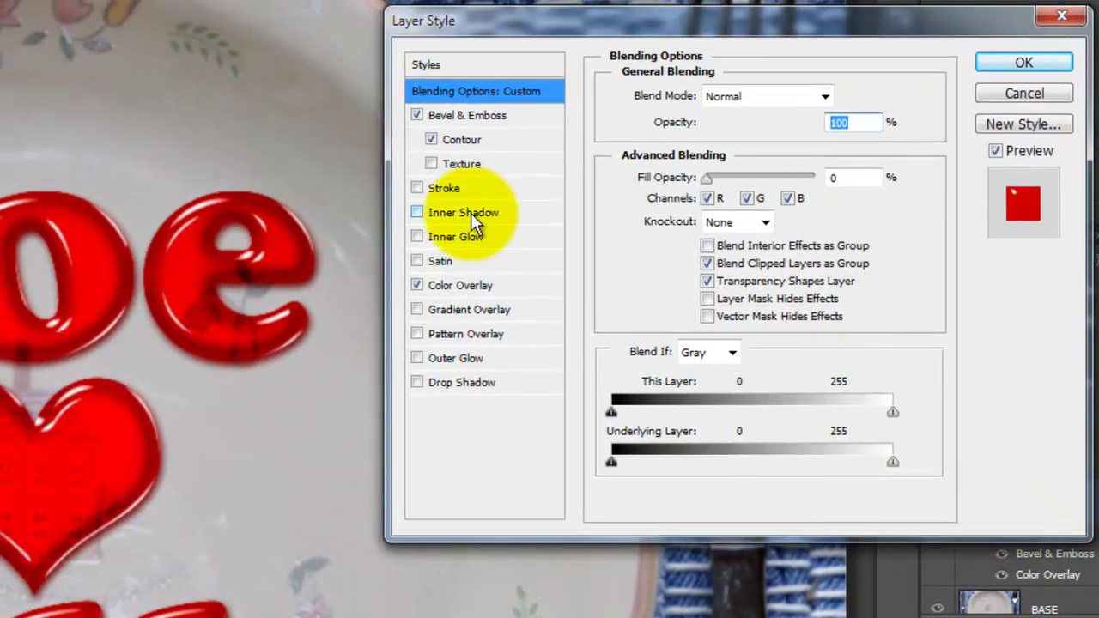
click(472, 212)
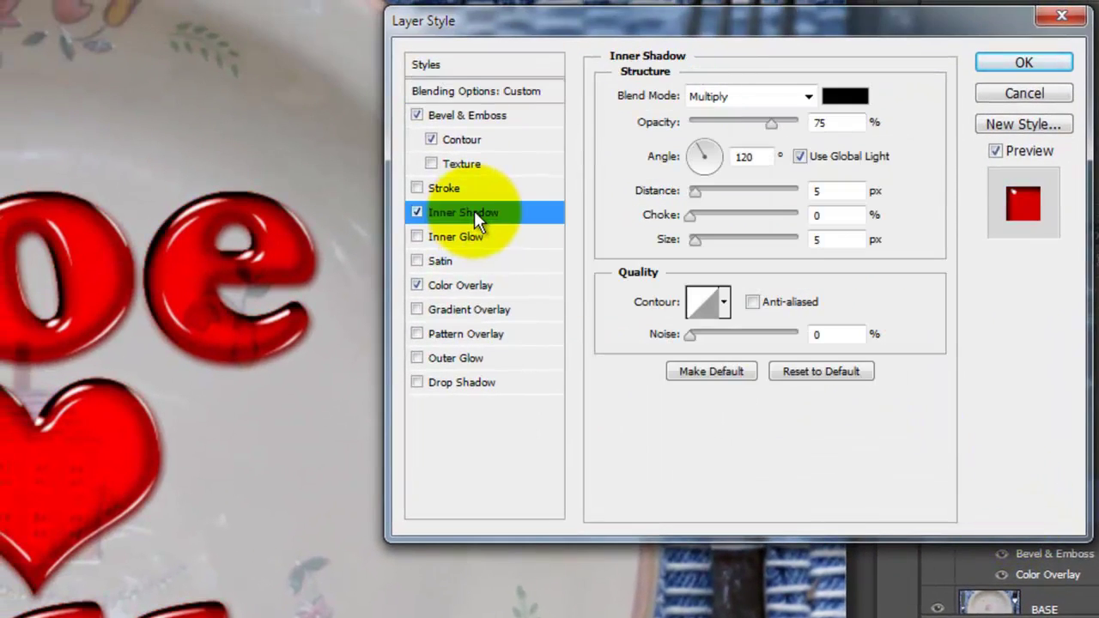
click(846, 120)
drag(770, 124, 765, 124)
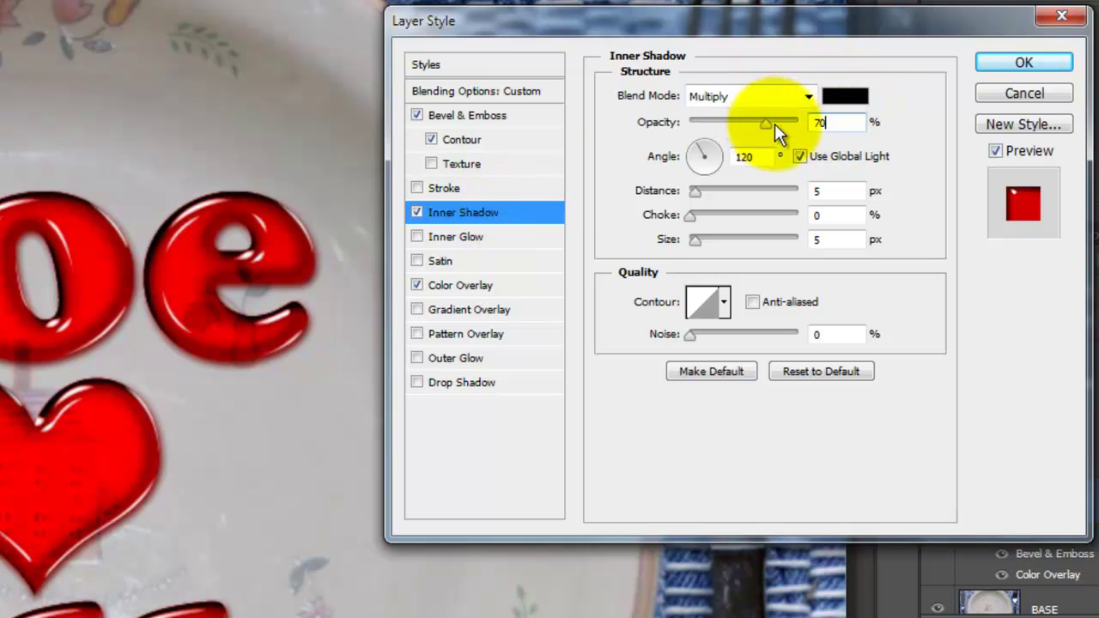
double_click(840, 193)
text(3)
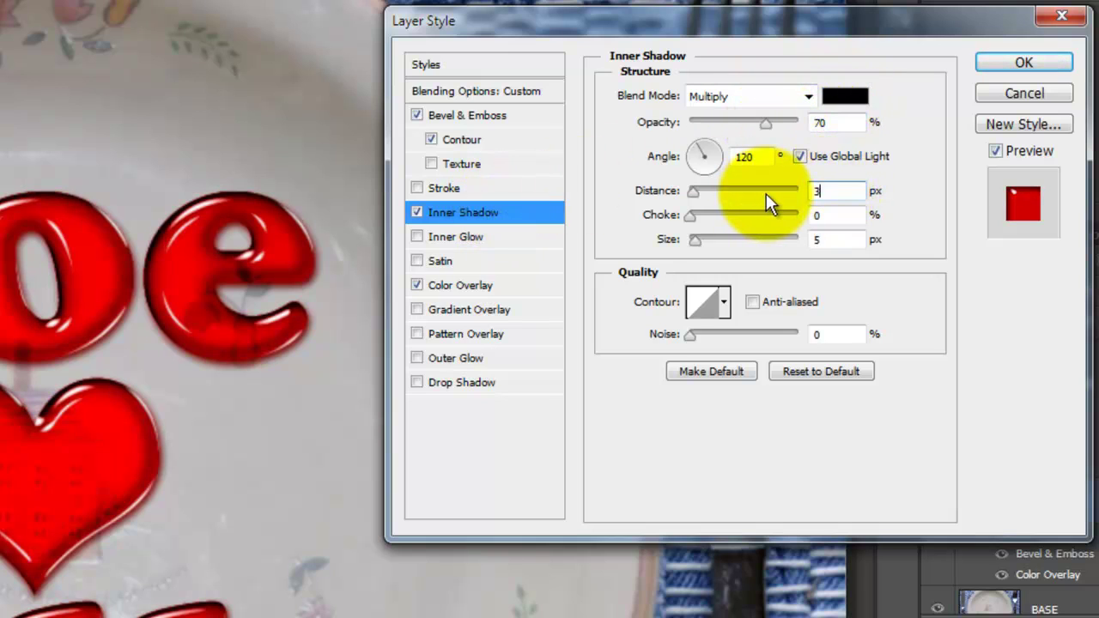
double_click(822, 240)
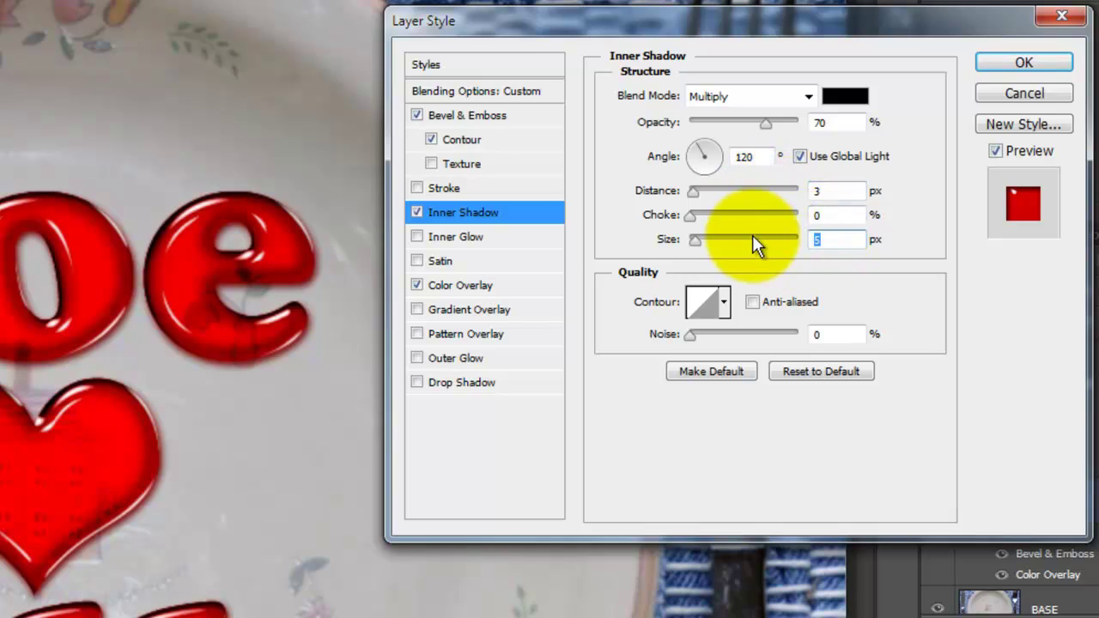
text(6)
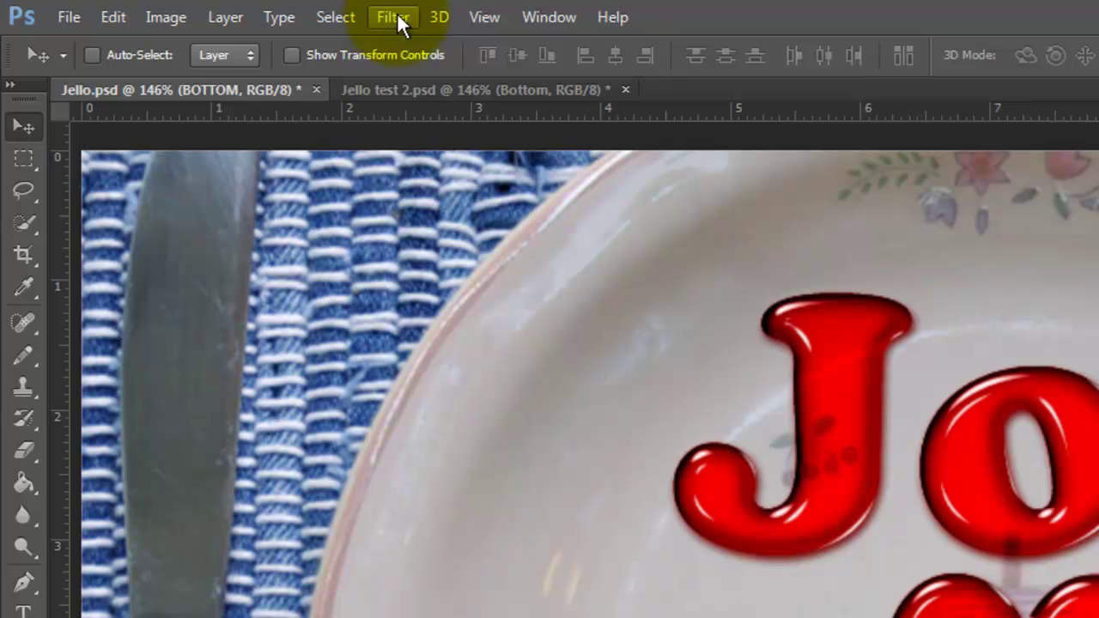
Apply a 3.0 px Gaussian Blur to BOTTOM and set its layer opacity to 32%.
click(395, 16)
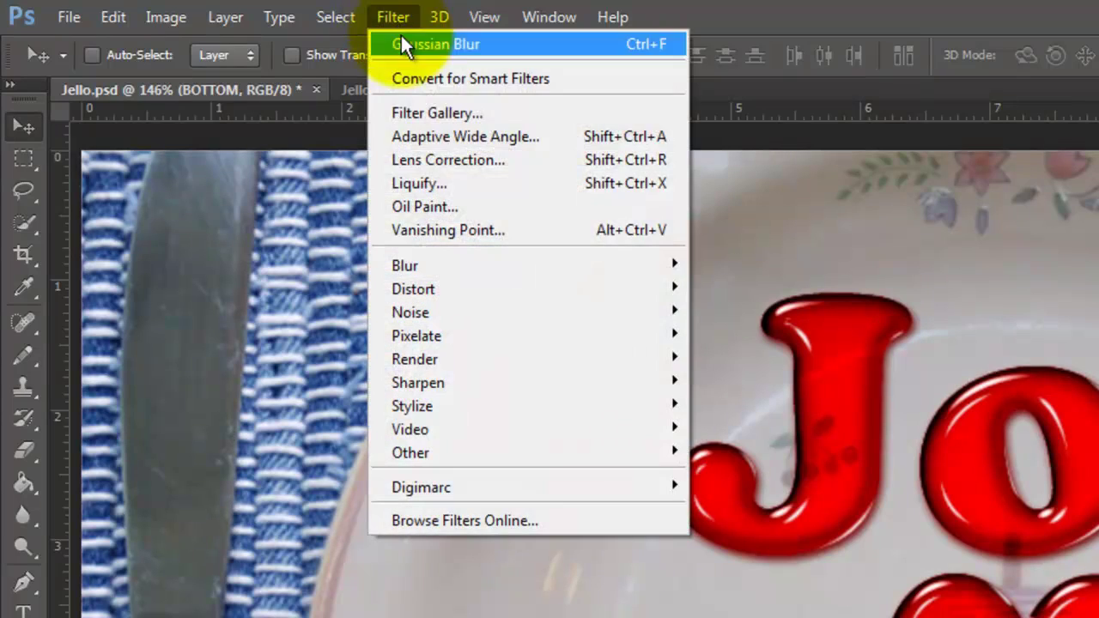
mouse_move(433, 259)
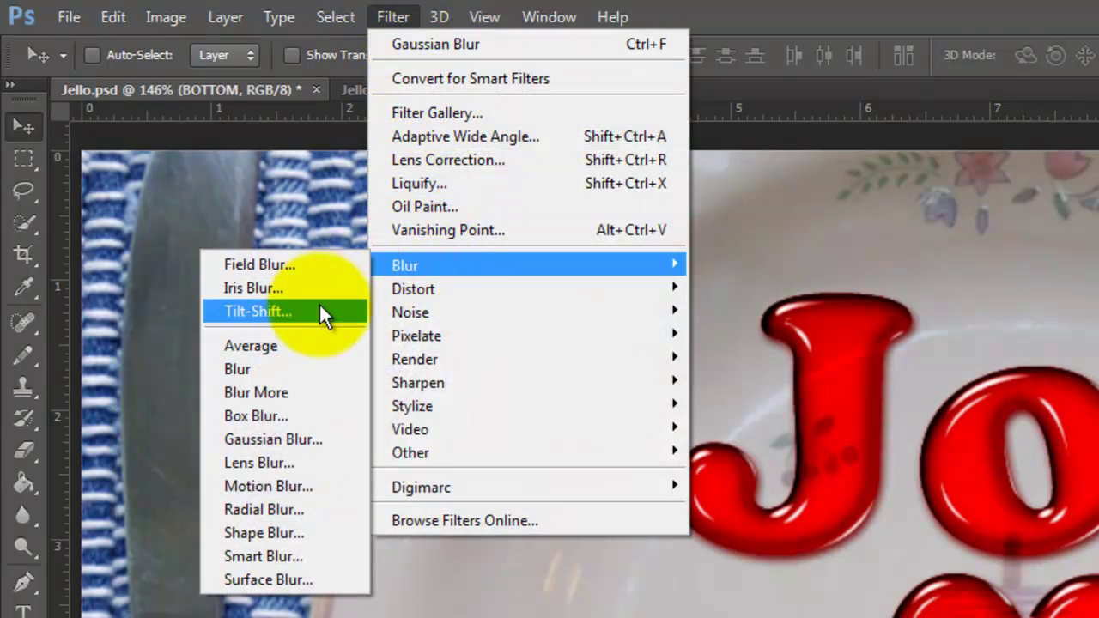
click(324, 435)
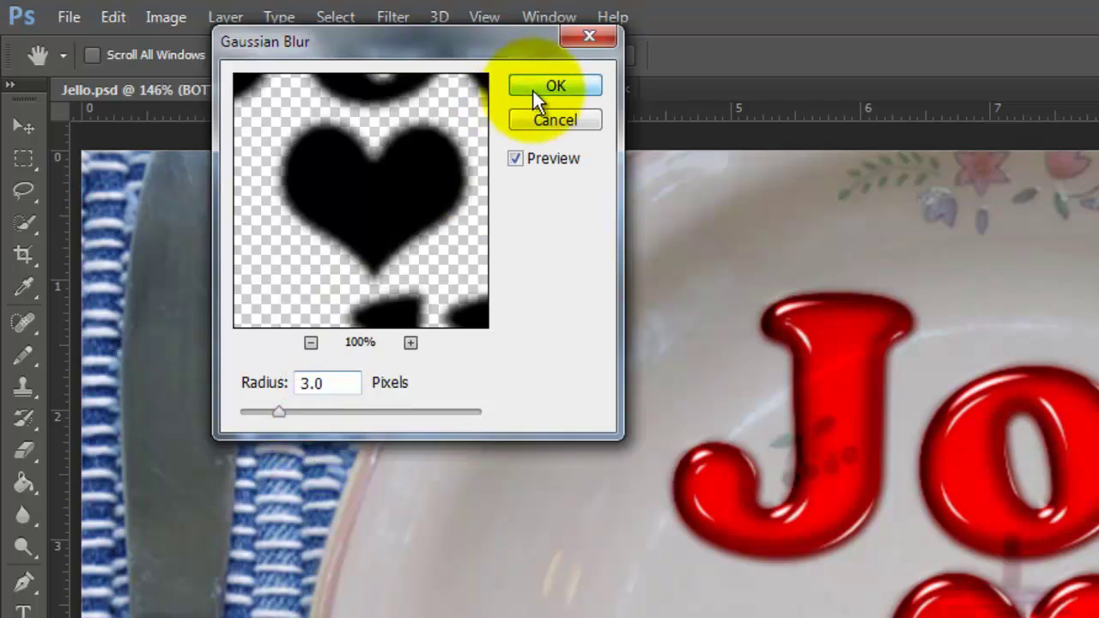
click(532, 85)
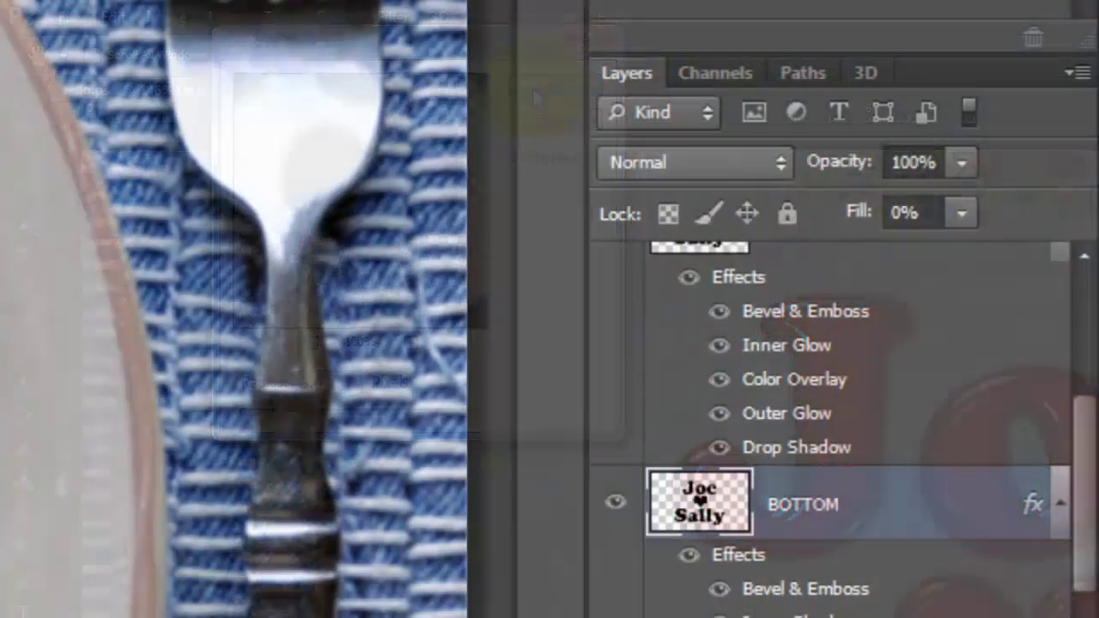
click(816, 168)
text(32)
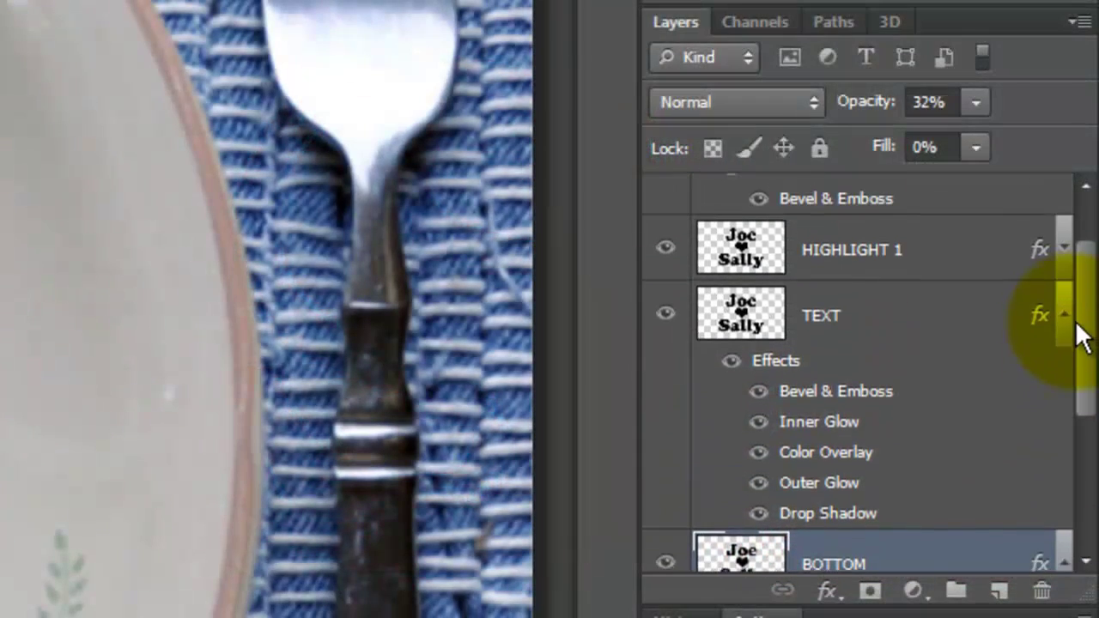
Mask the BASE layer with the TEXT selection, unlink the mask, and target the plate image.
ctrl+click(719, 309)
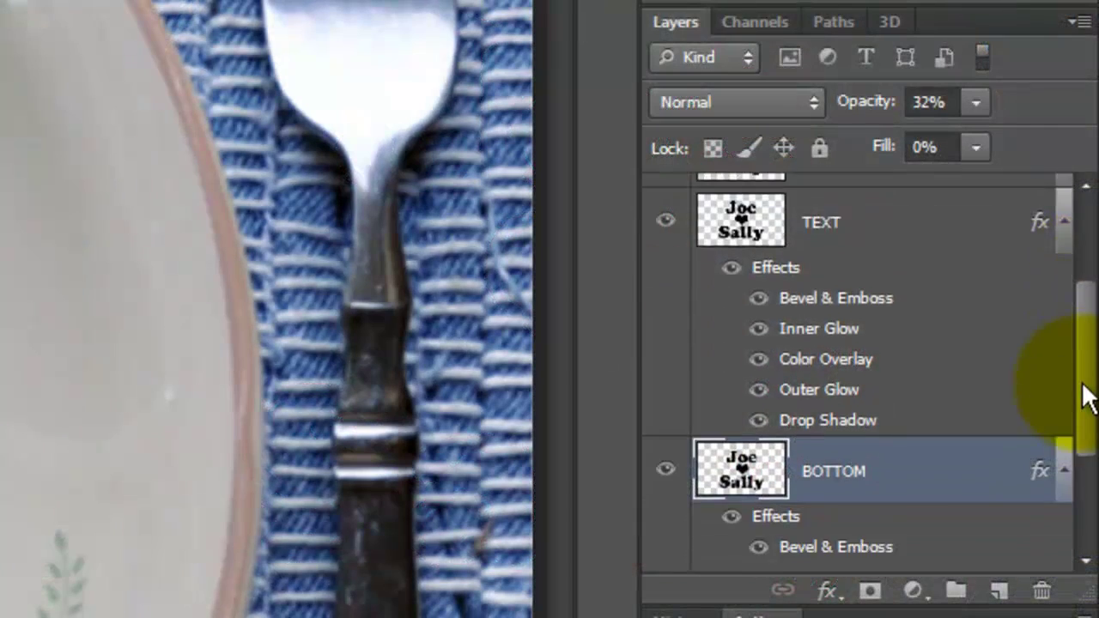
scroll(1064, 503, down, 3)
click(872, 479)
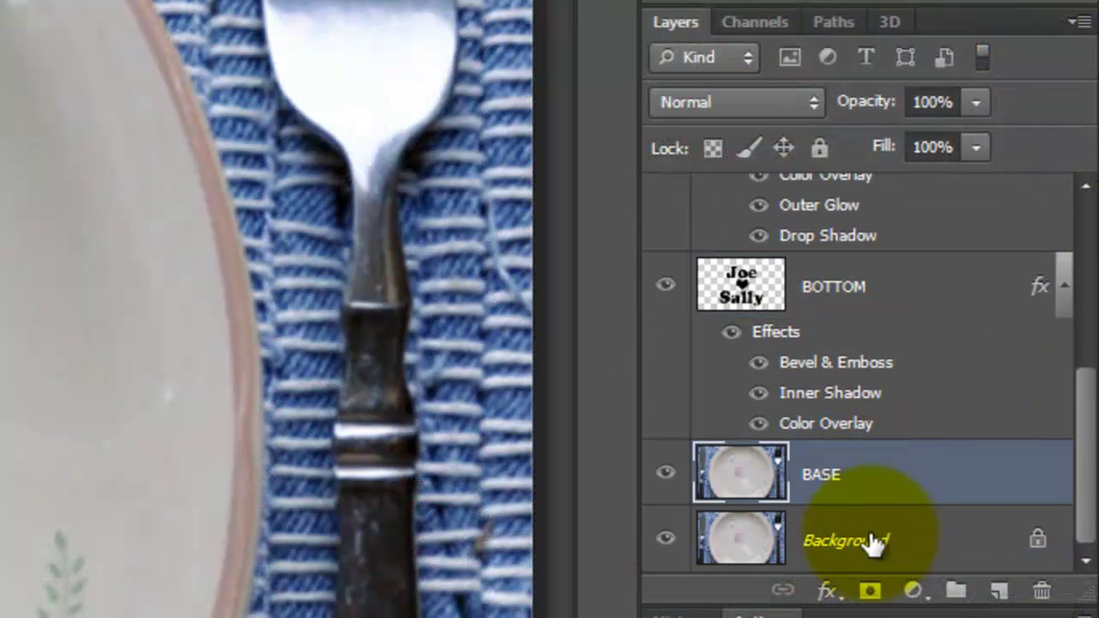
click(863, 598)
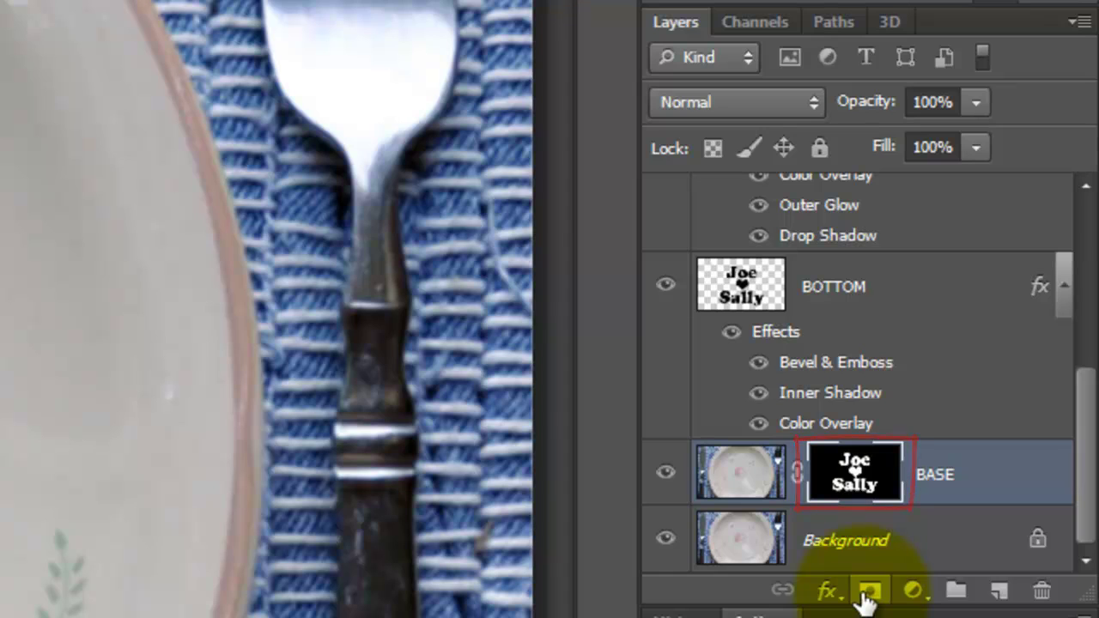
click(799, 474)
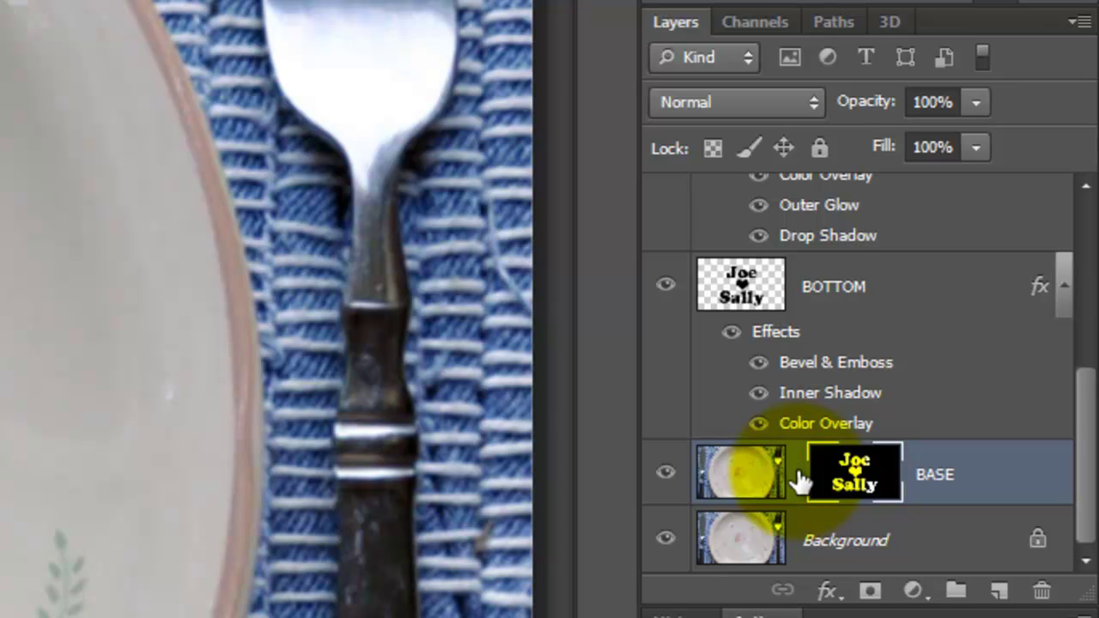
click(728, 475)
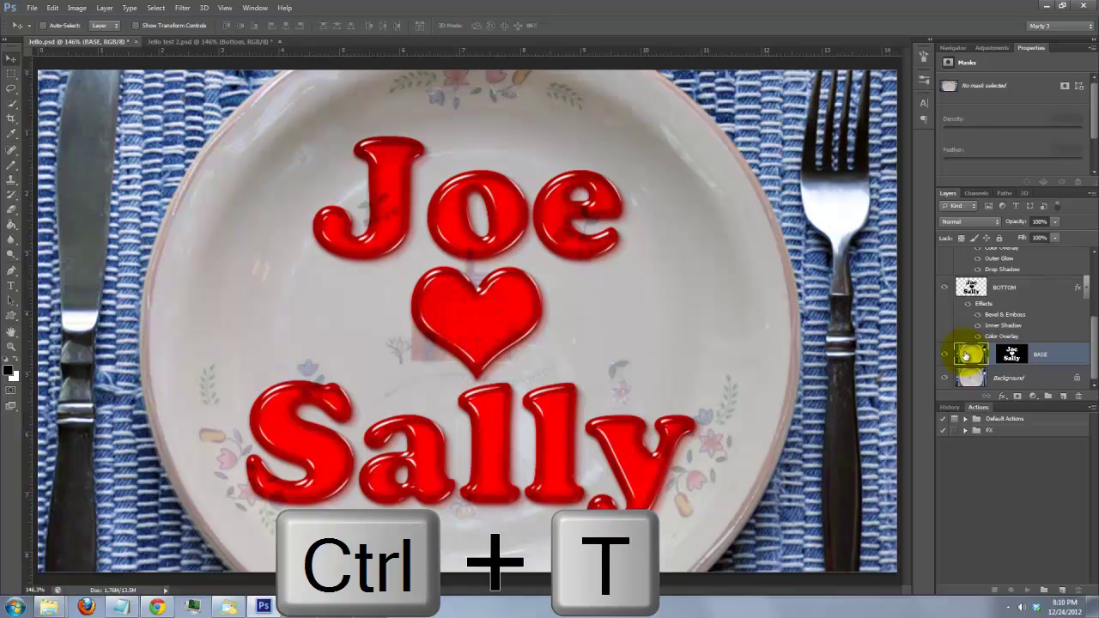
Free Transform the BASE plate image to about 103%, scaling proportionally from its centre.
key(ctrl+t)
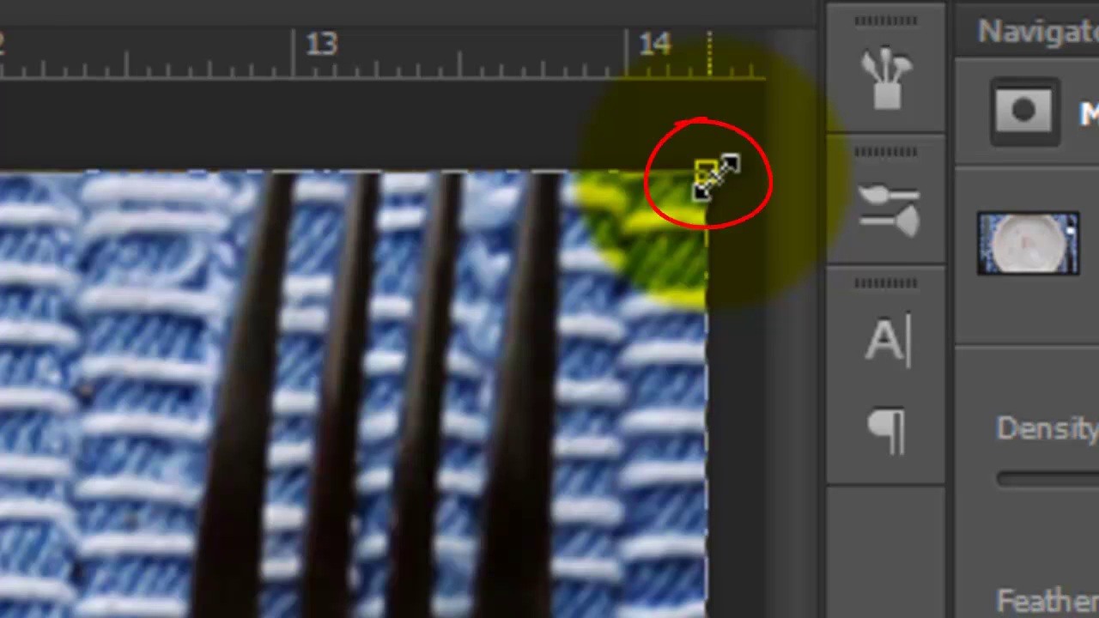
key(shift+alt)
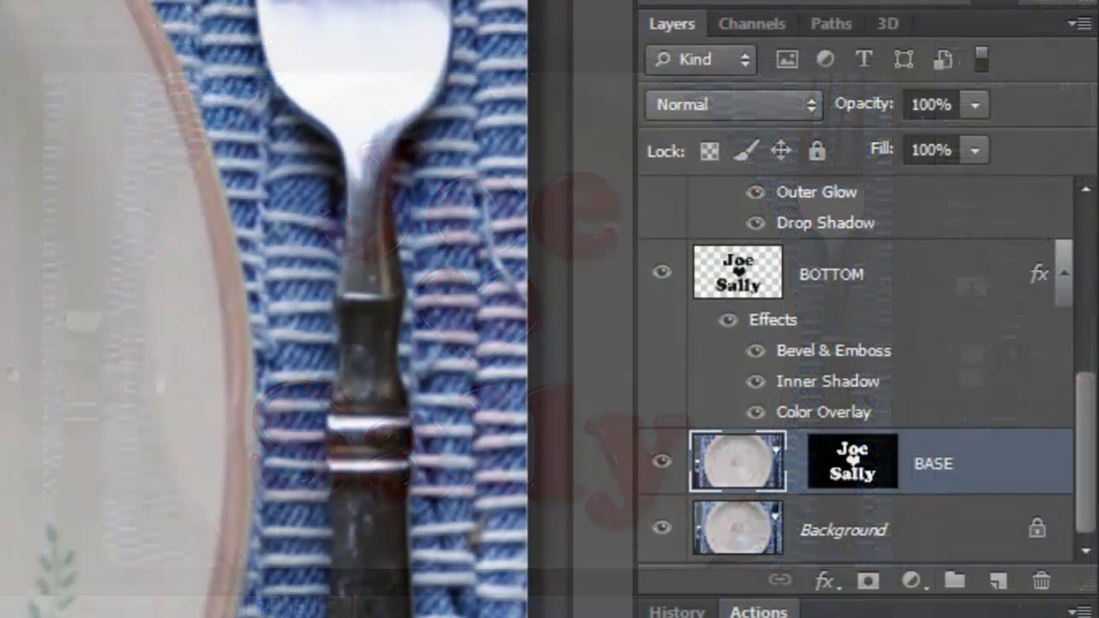
Hide Background, stamp visible layers into Layer 1 above HIGHLIGHT 2, and show only Layer 1.
click(945, 378)
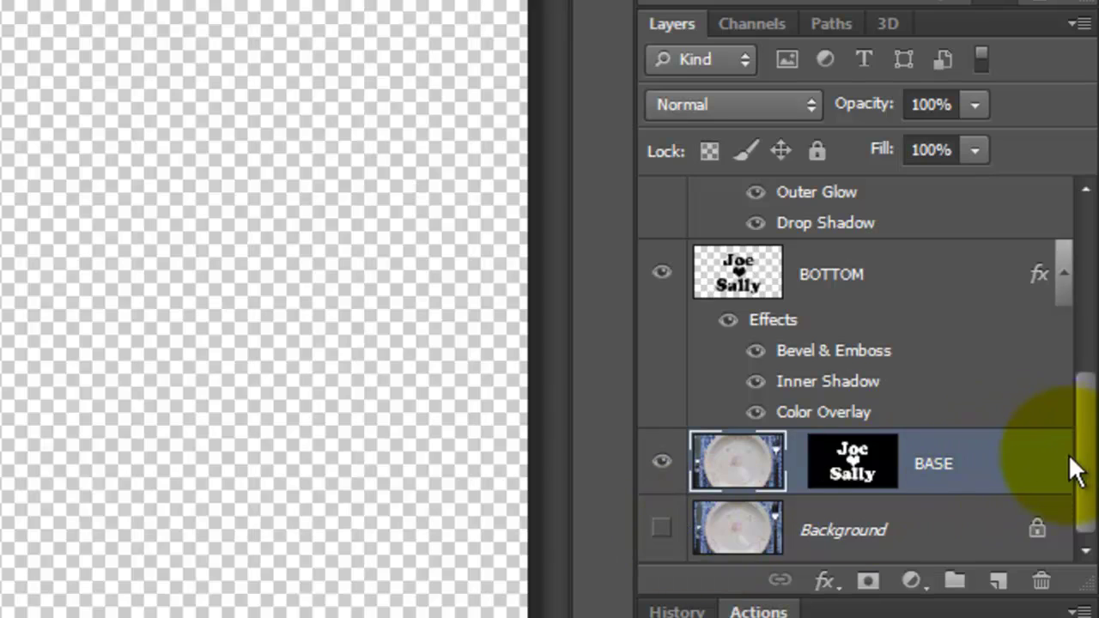
drag(1084, 464, 1072, 238)
click(892, 206)
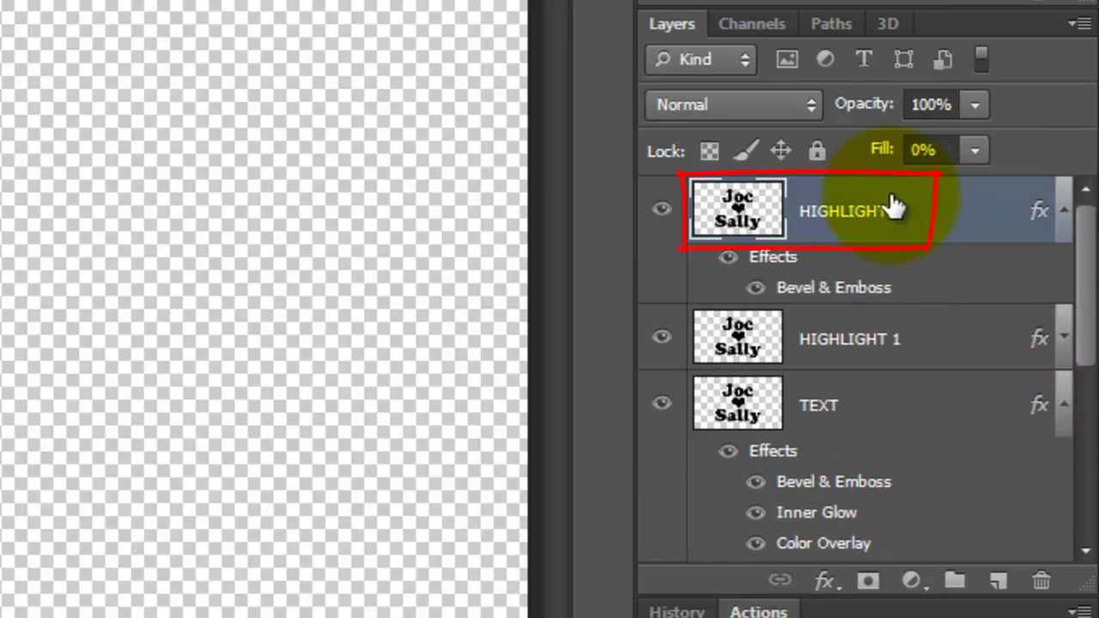
key(ctrl+shift+alt+e)
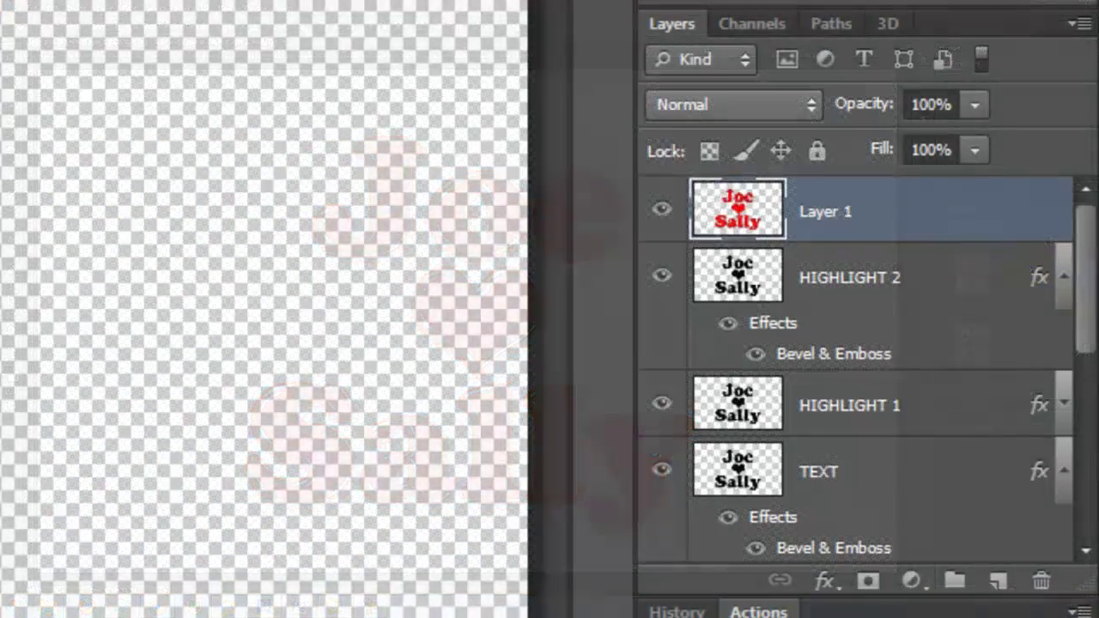
key(alt)
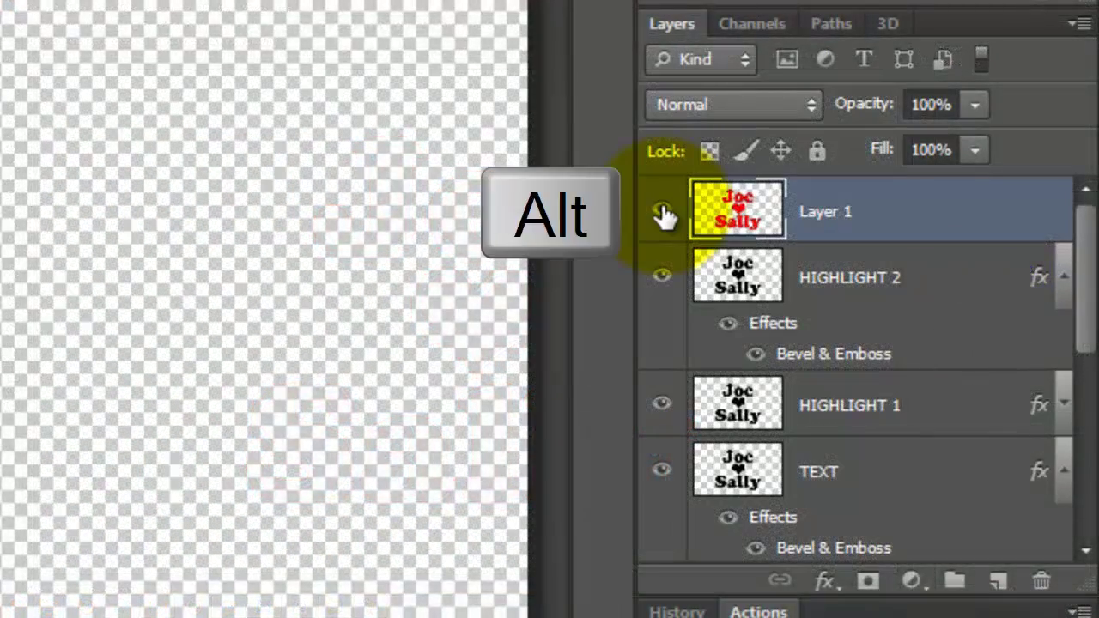
alt+click(662, 212)
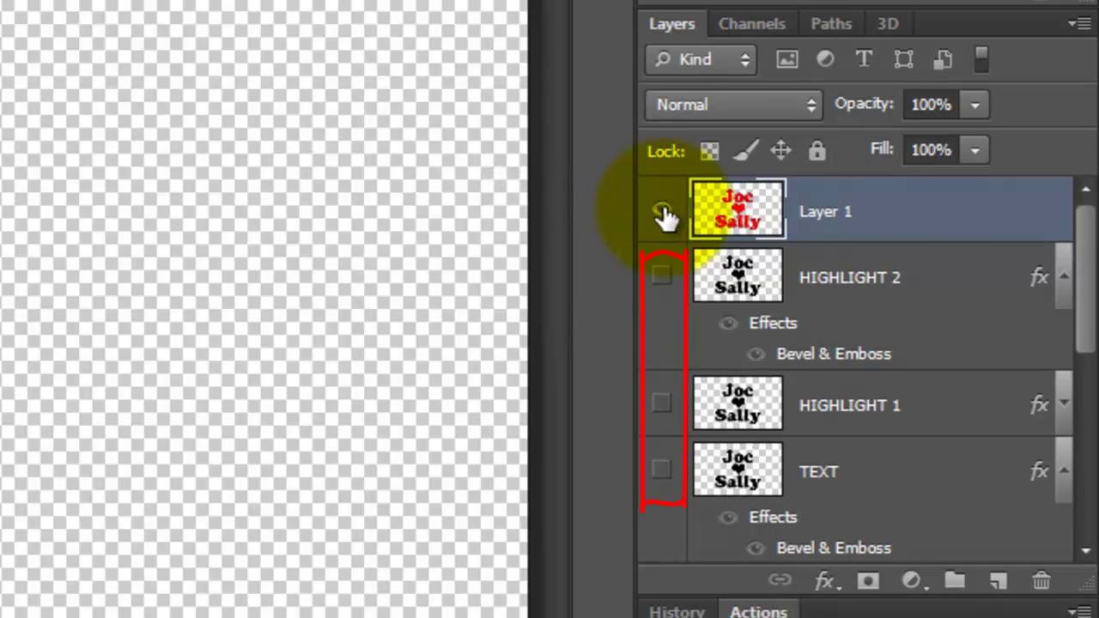
drag(1084, 257, 1080, 473)
Show Background again and add a Hue/Saturation adjustment layer clipped to Layer 1.
click(661, 530)
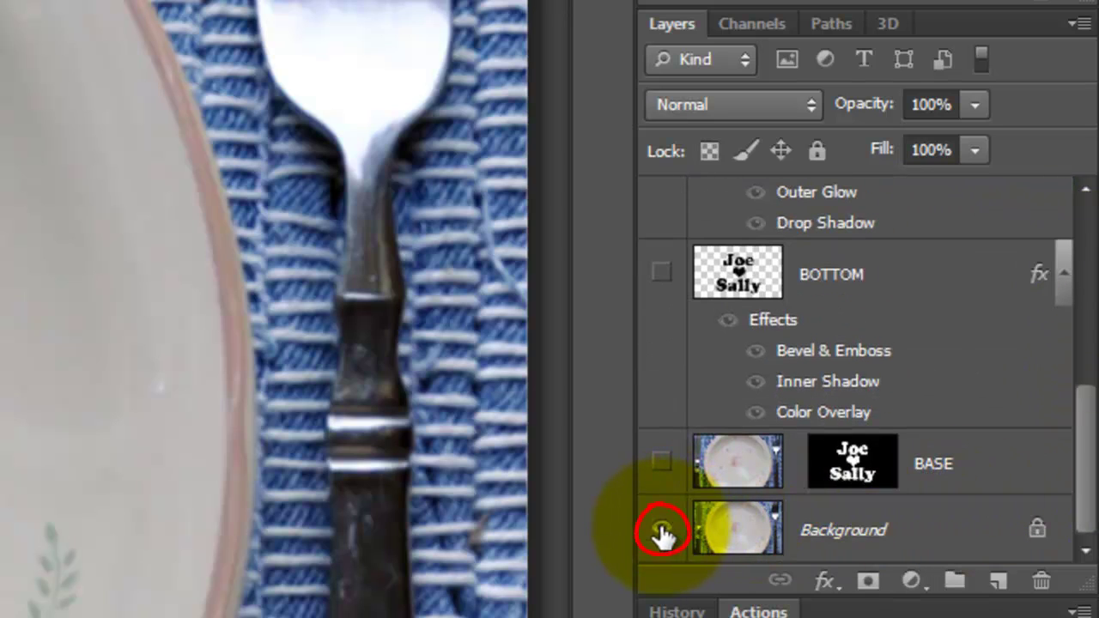
click(911, 581)
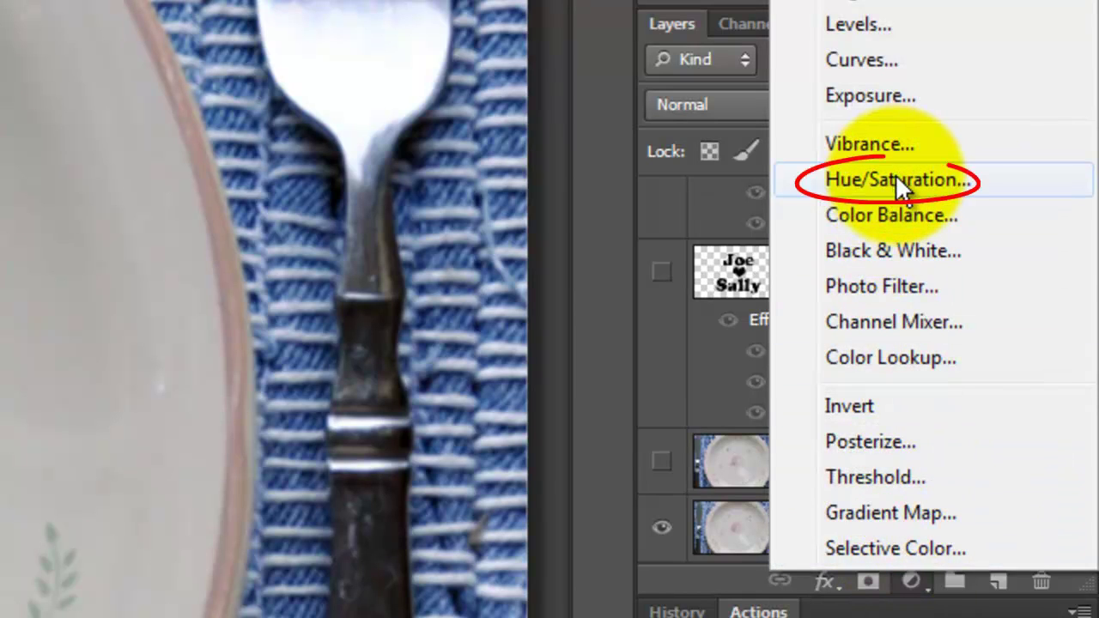
click(897, 182)
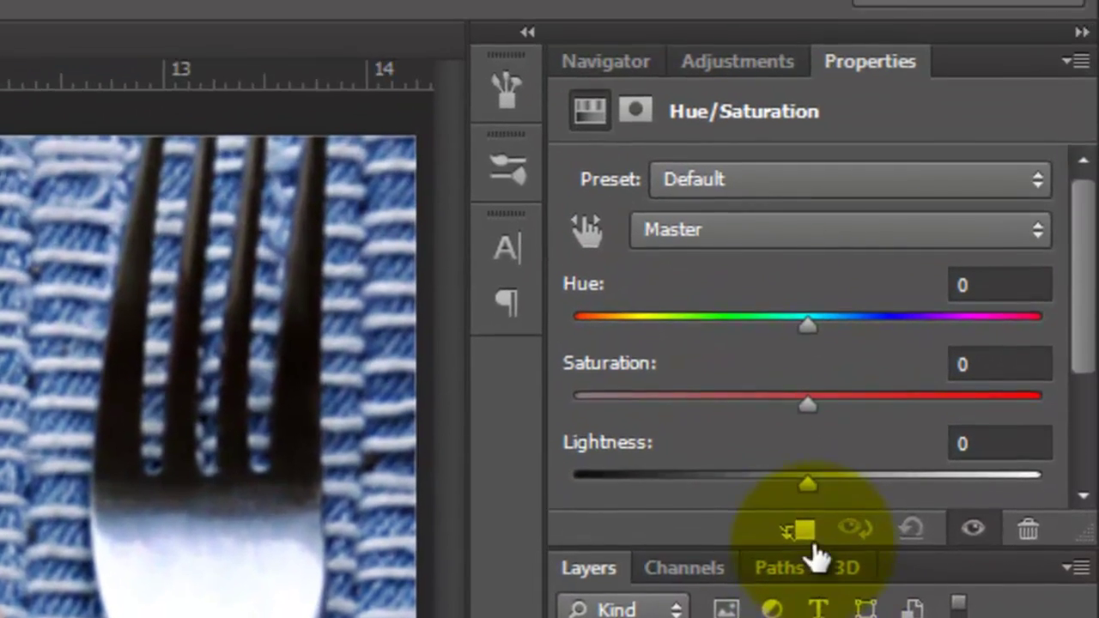
click(820, 285)
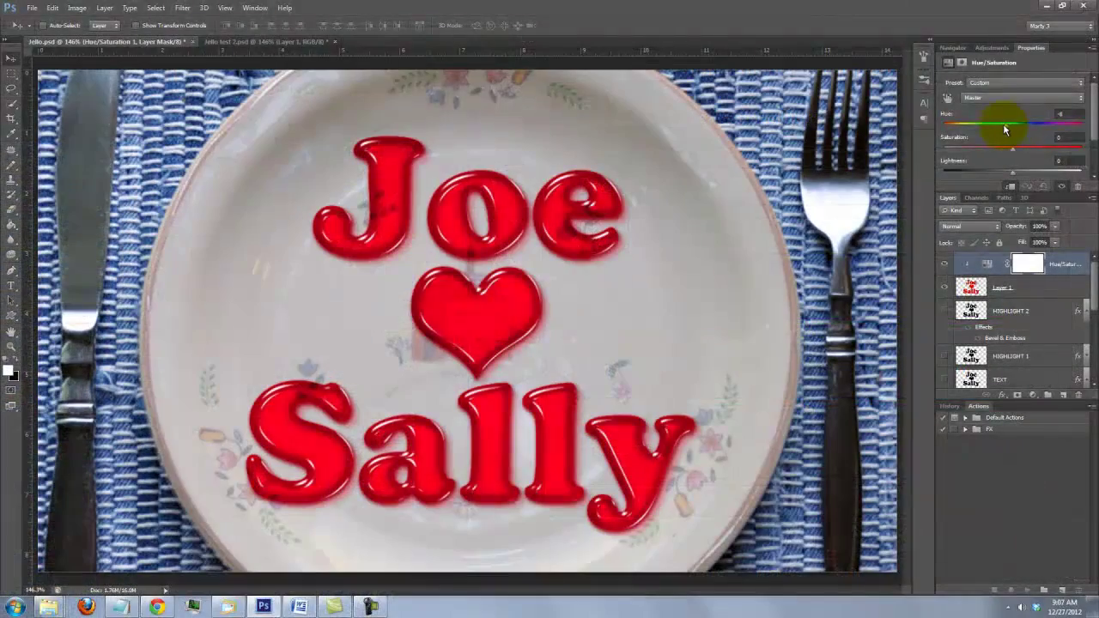
Try purple and other hues, ending at about +107 Hue so the lettering turns green.
drag(808, 331, 678, 336)
drag(973, 128, 1060, 127)
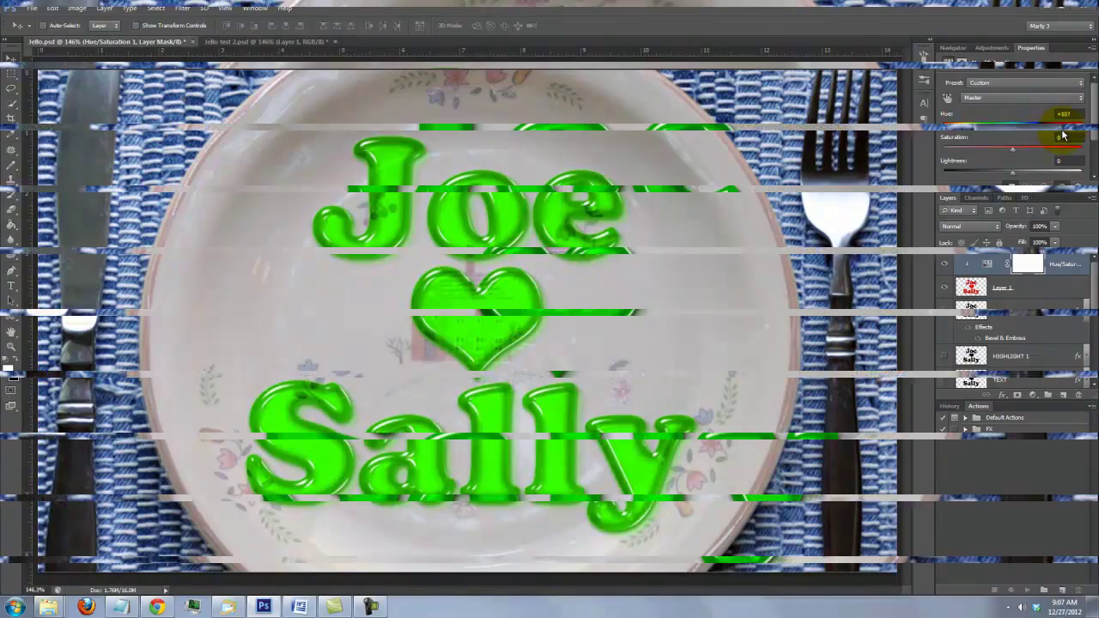